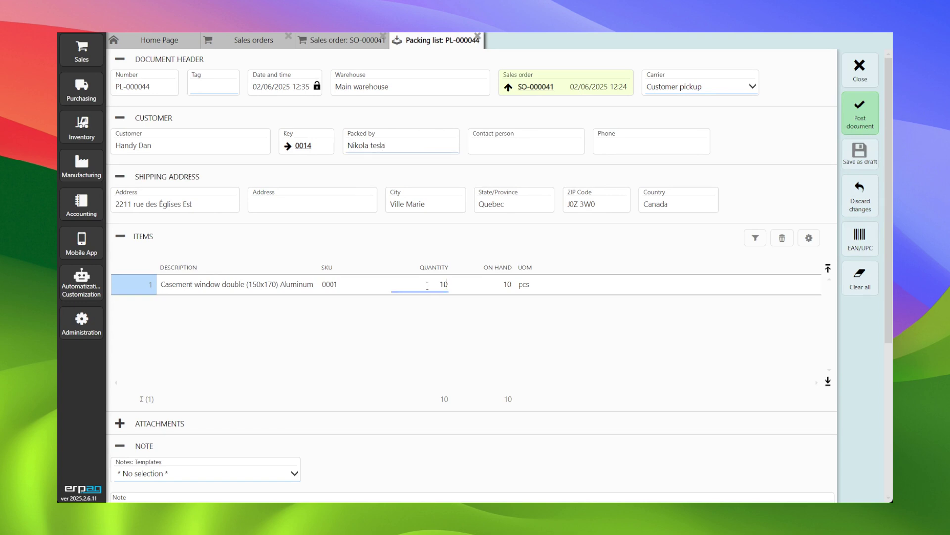
Step: Add the note "Note info" to the packing list and format the word "info" in bold
{"action": "scroll", "coordinate": [426, 170], "scroll_direction": "down", "scroll_amount": 3}
{"action": "left_click", "coordinate": [269, 357]}
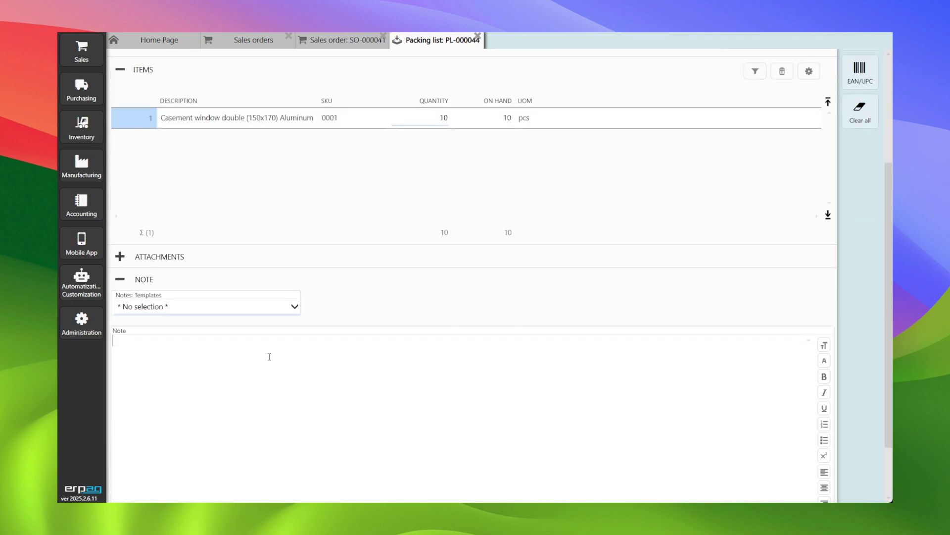
{"action": "type", "text": "Note info"}
{"action": "key", "text": "ctrl+shift+Left"}
{"action": "left_click", "coordinate": [824, 376]}
{"action": "left_click", "coordinate": [224, 346]}
Step: Set the packed quantity of the Casement window double (150x170) Aluminum item to 5
{"action": "scroll", "coordinate": [225, 349], "scroll_direction": "up", "scroll_amount": 3}
{"action": "double_click", "coordinate": [444, 285]}
{"action": "type", "text": "5"}
{"action": "key", "text": "Tab"}
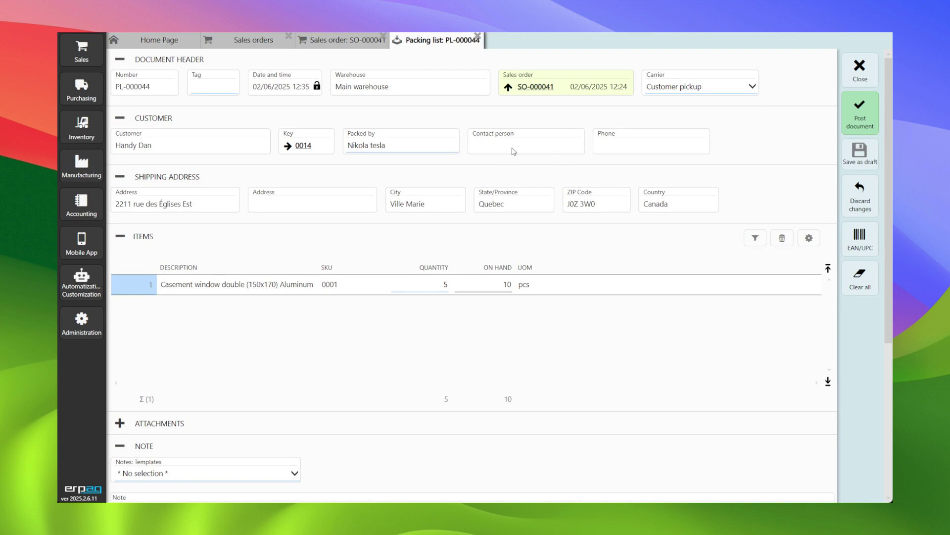
Step: Set the packing list's carrier to USPS test and its parcel to USPS Small Flat Rate Box
{"action": "left_click", "coordinate": [668, 91]}
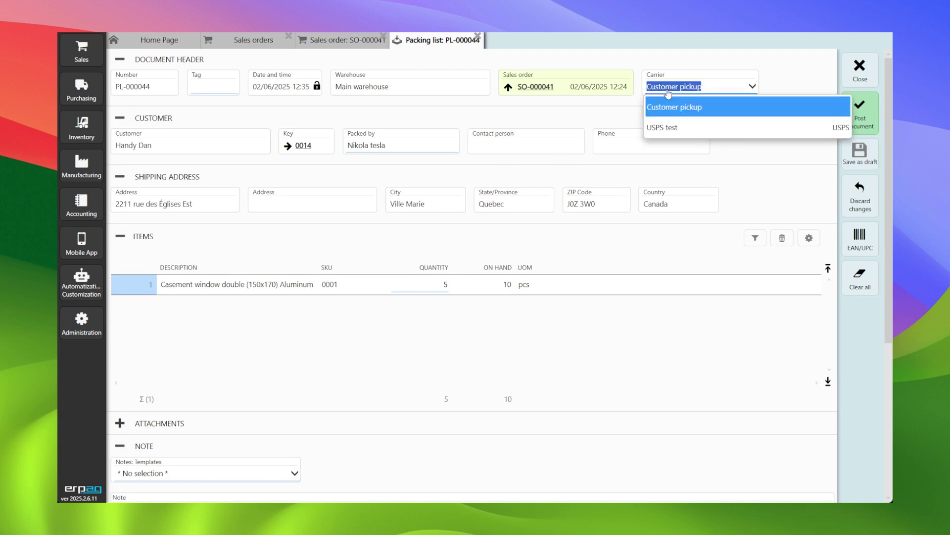
{"action": "left_click", "coordinate": [671, 129]}
{"action": "left_click", "coordinate": [203, 119]}
{"action": "left_click", "coordinate": [196, 157]}
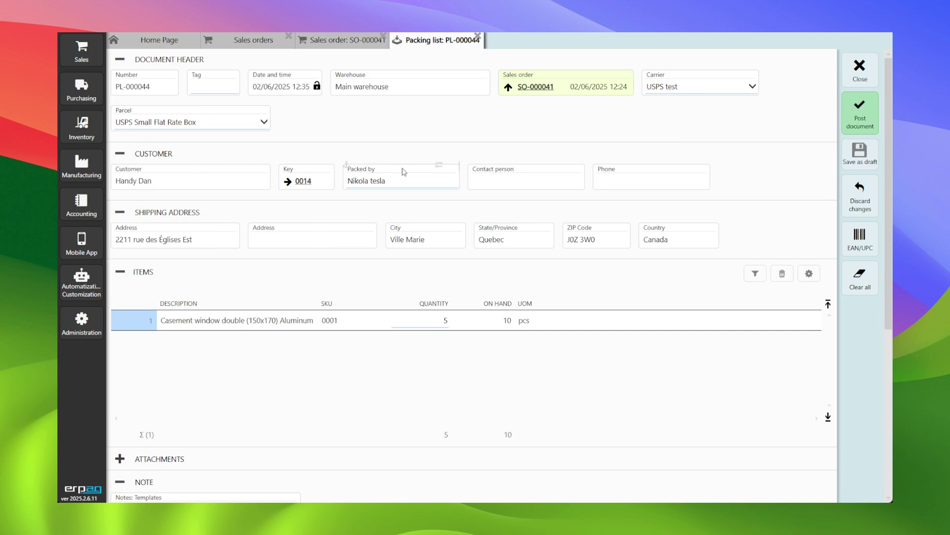
Step: View the linked sales order, return to the packing list, and look at its attachment options
{"action": "left_click", "coordinate": [533, 92]}
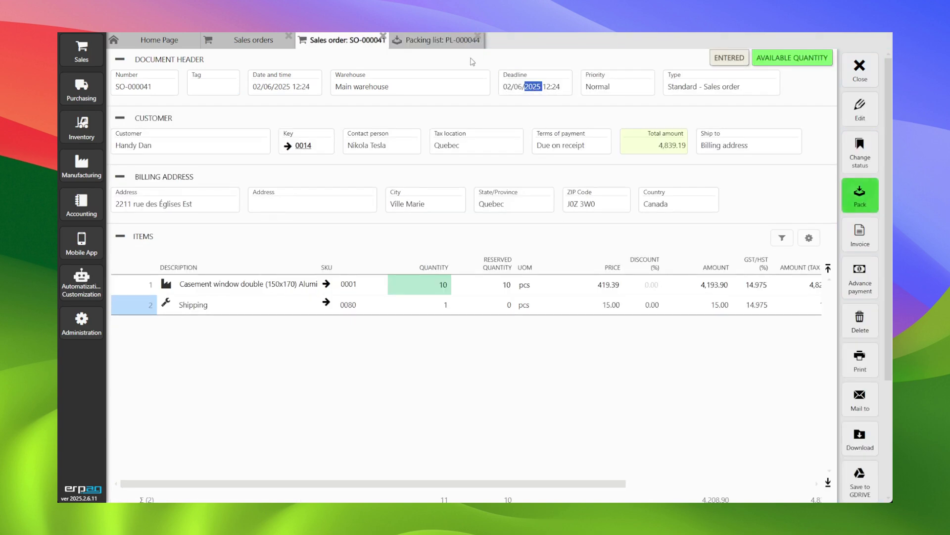
{"action": "left_click", "coordinate": [445, 45]}
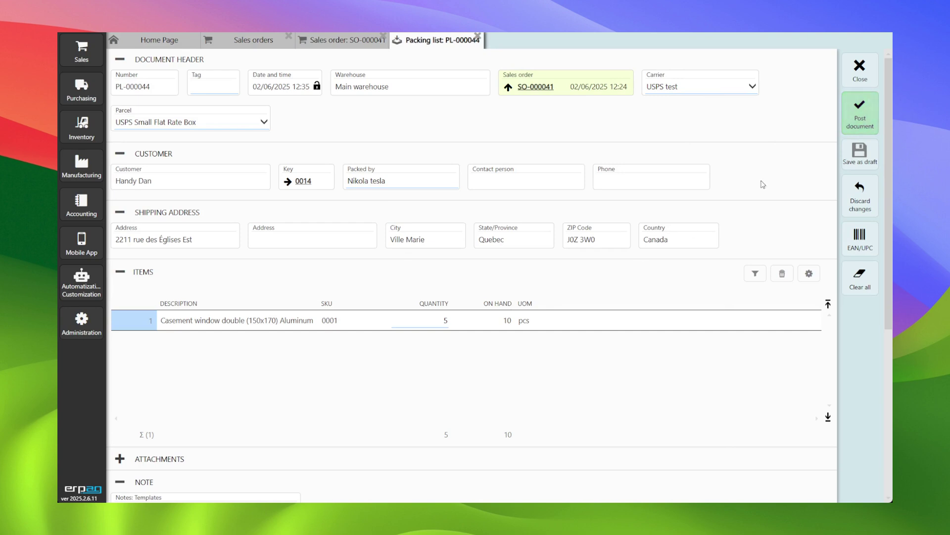
{"action": "left_click", "coordinate": [120, 459]}
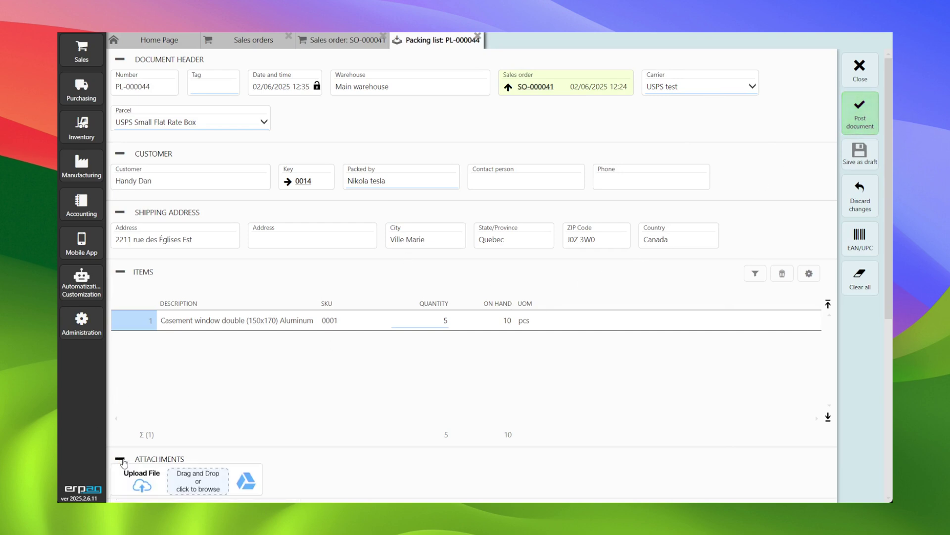
{"action": "left_click", "coordinate": [120, 458]}
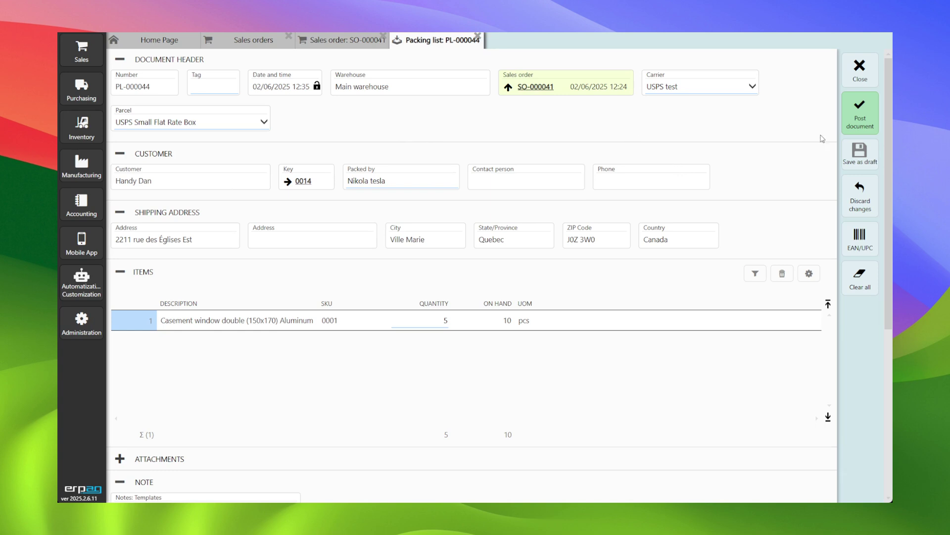
Step: Post the packing list and close it to return to the sales order
{"action": "left_click", "coordinate": [859, 123]}
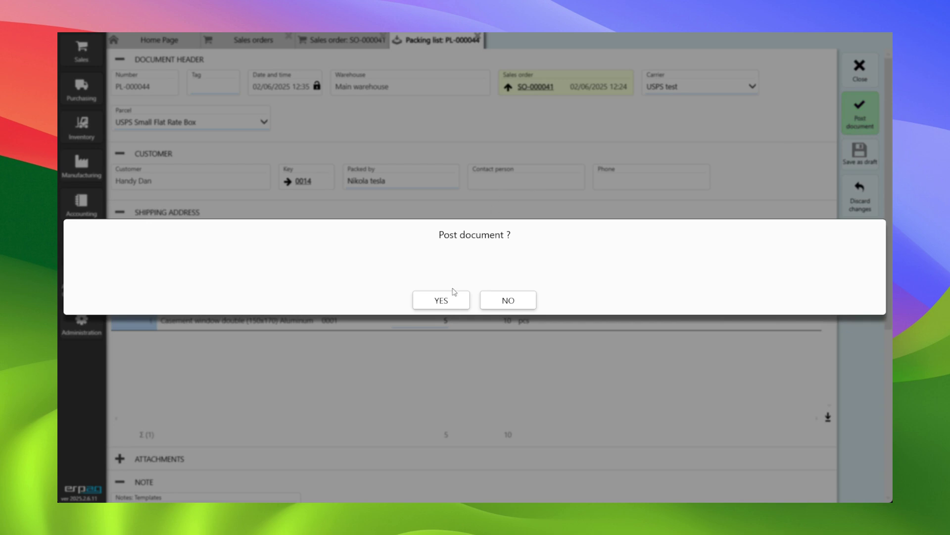
{"action": "left_click", "coordinate": [441, 300]}
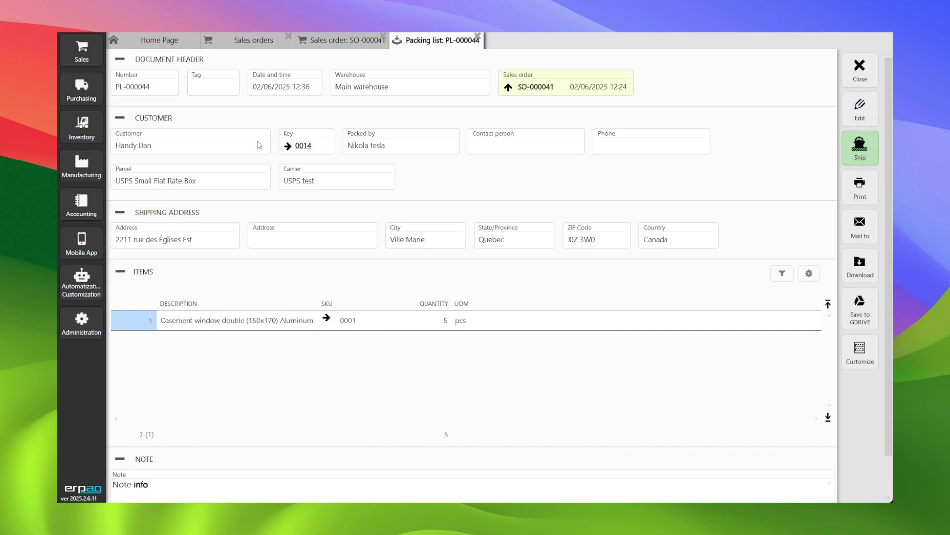
{"action": "left_click", "coordinate": [865, 64]}
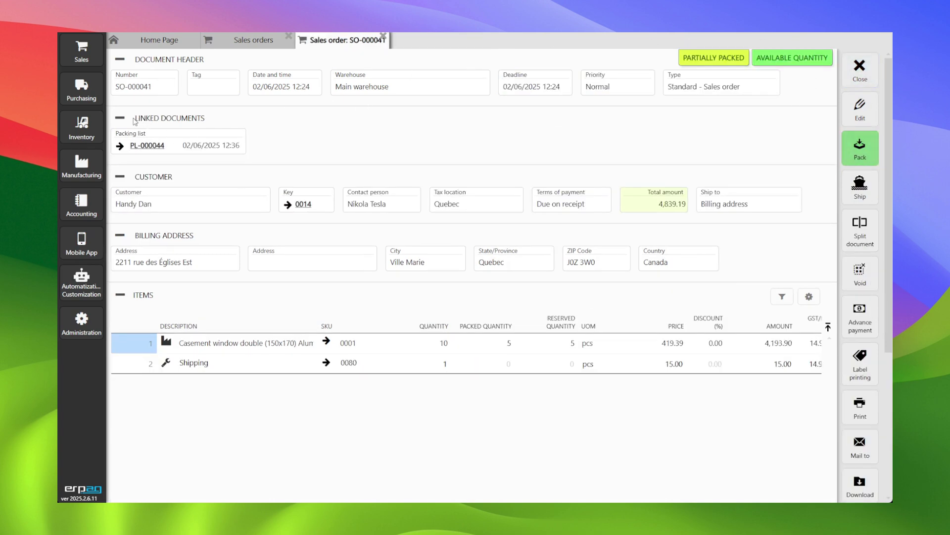
Step: Ship the linked packing list PL-000044 with tracking number 99984111 and close it
{"action": "scroll", "coordinate": [220, 396], "scroll_direction": "down", "scroll_amount": 3}
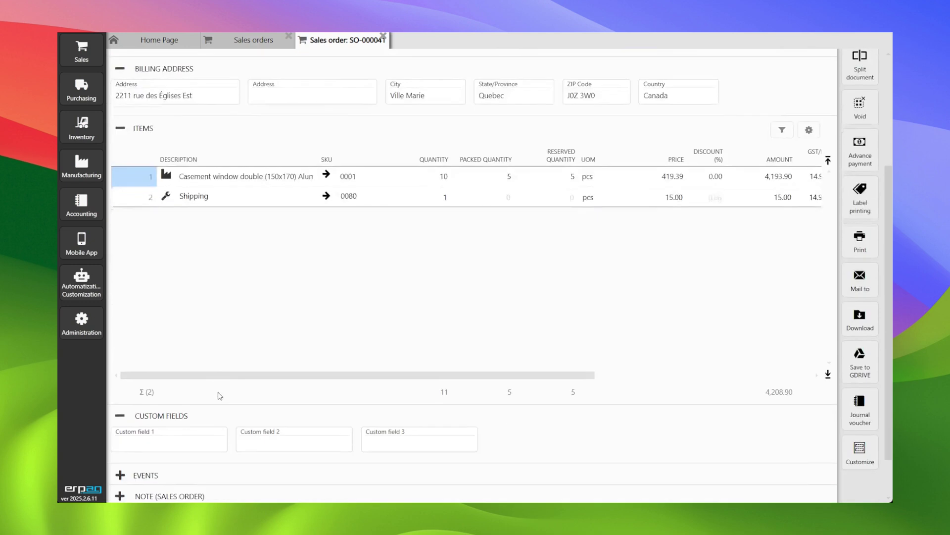
{"action": "scroll", "coordinate": [220, 396], "scroll_direction": "down", "scroll_amount": 1}
{"action": "scroll", "coordinate": [443, 448], "scroll_direction": "up", "scroll_amount": 2}
{"action": "scroll", "coordinate": [443, 448], "scroll_direction": "down", "scroll_amount": 2}
{"action": "scroll", "coordinate": [446, 446], "scroll_direction": "up", "scroll_amount": 4}
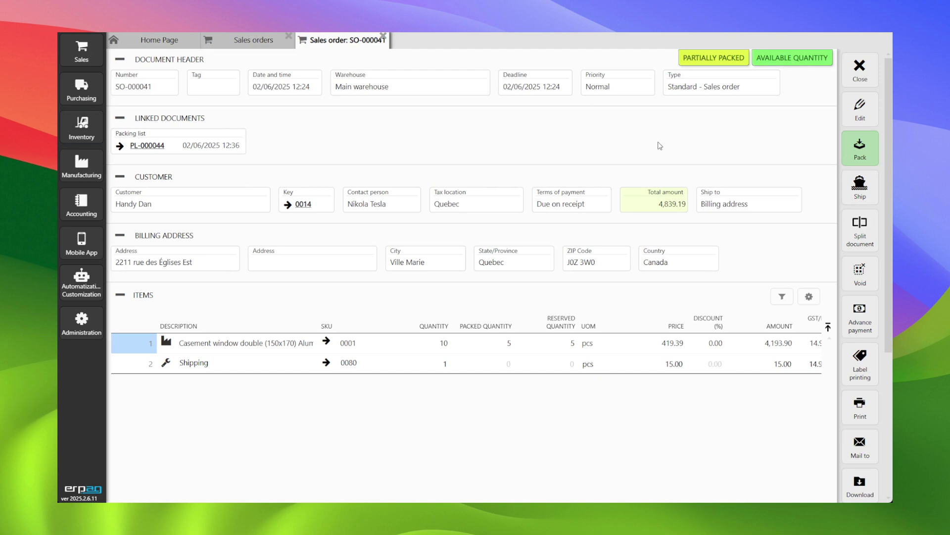
{"action": "left_click", "coordinate": [146, 147]}
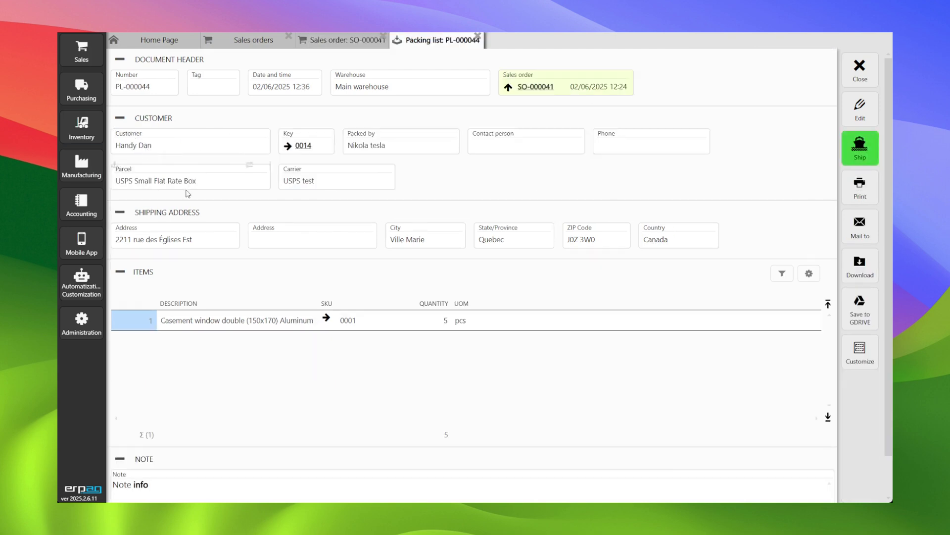
{"action": "left_click", "coordinate": [862, 147]}
{"action": "left_click", "coordinate": [451, 243]}
{"action": "type", "text": "99984111"}
{"action": "left_click", "coordinate": [432, 300]}
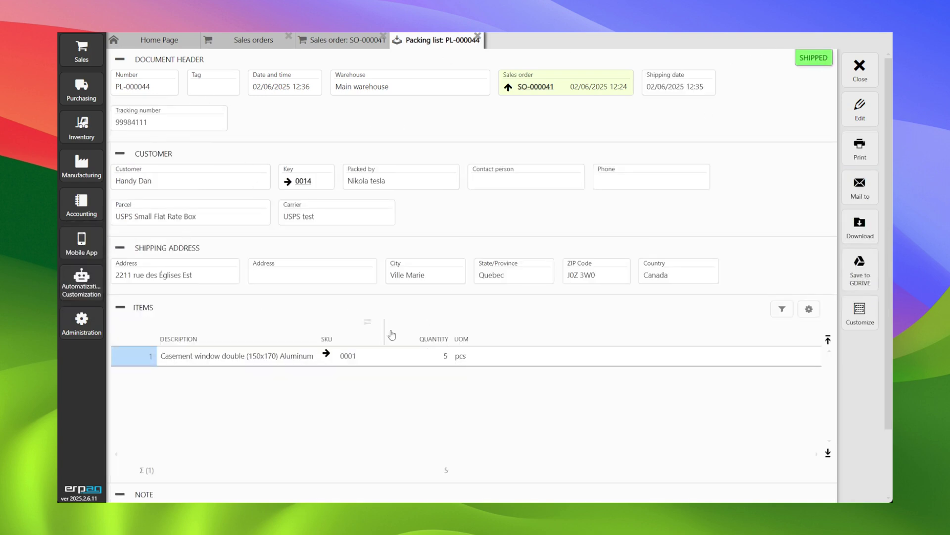
{"action": "left_click", "coordinate": [860, 70]}
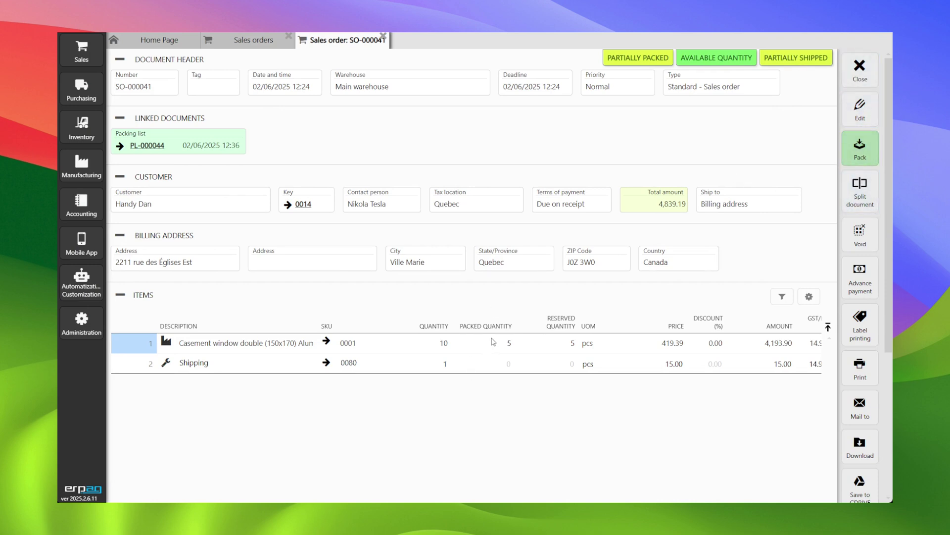
Step: Create a packing list for the remaining items, enter Thomas Edison as the packer, and save it as a draft
{"action": "left_click", "coordinate": [860, 149]}
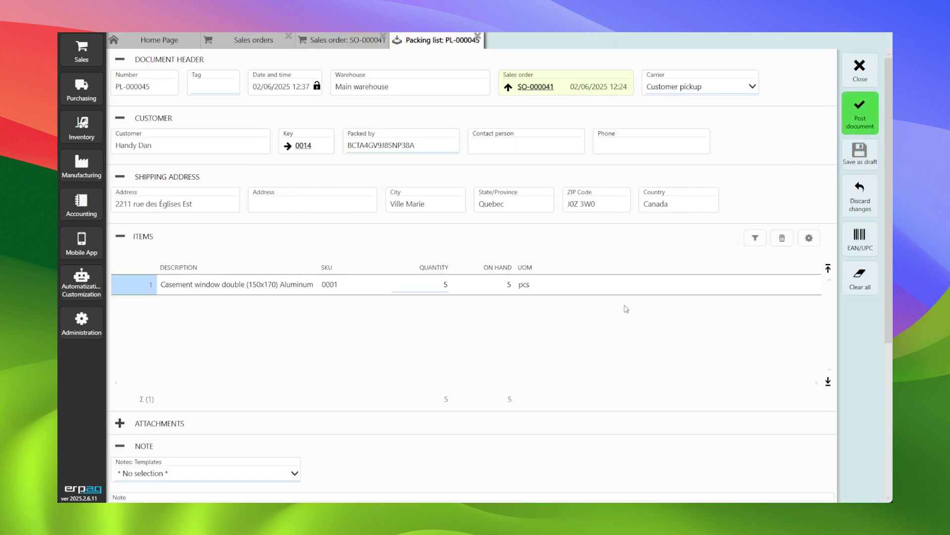
{"action": "double_click", "coordinate": [420, 145]}
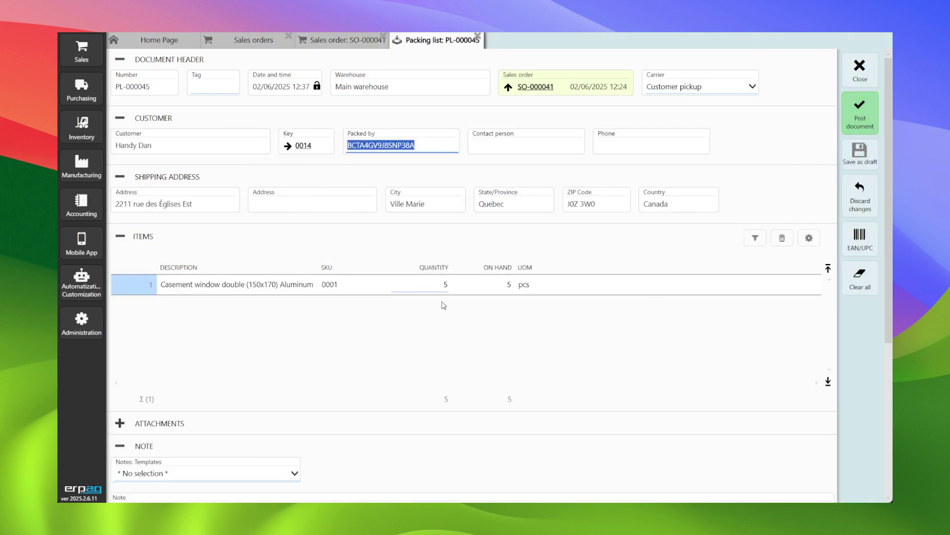
{"action": "double_click", "coordinate": [400, 145]}
{"action": "type", "text": "Thomas Edison"}
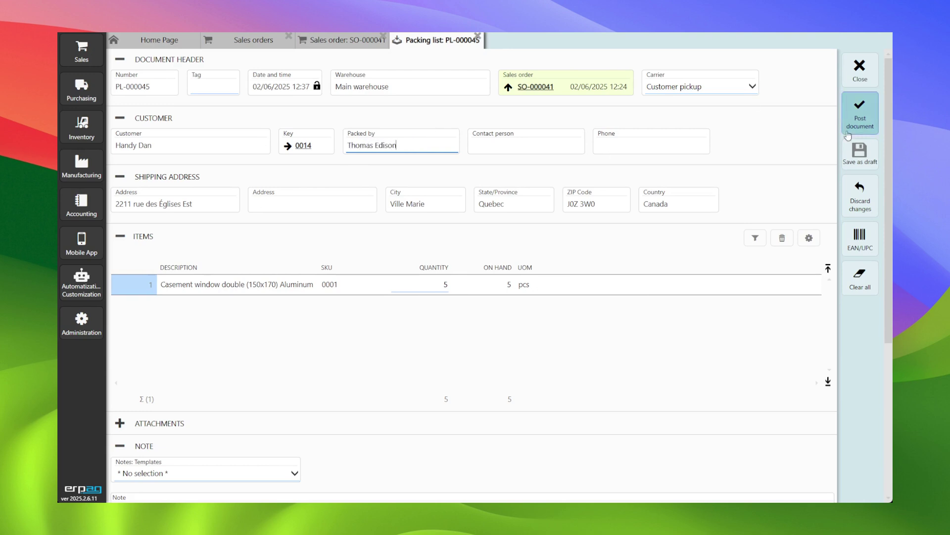
{"action": "left_click", "coordinate": [860, 157]}
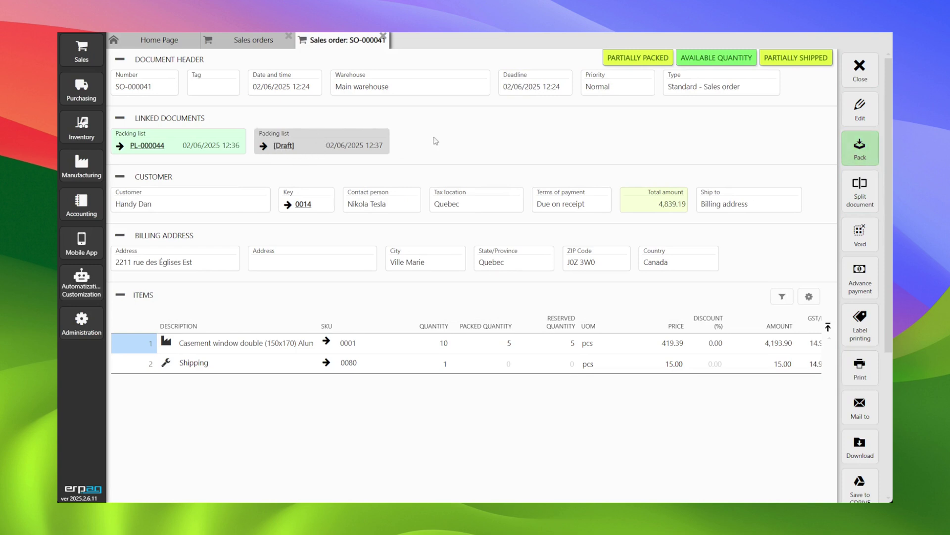
Step: Open the draft packing list from the sales order, post it, and close it
{"action": "left_click", "coordinate": [281, 148]}
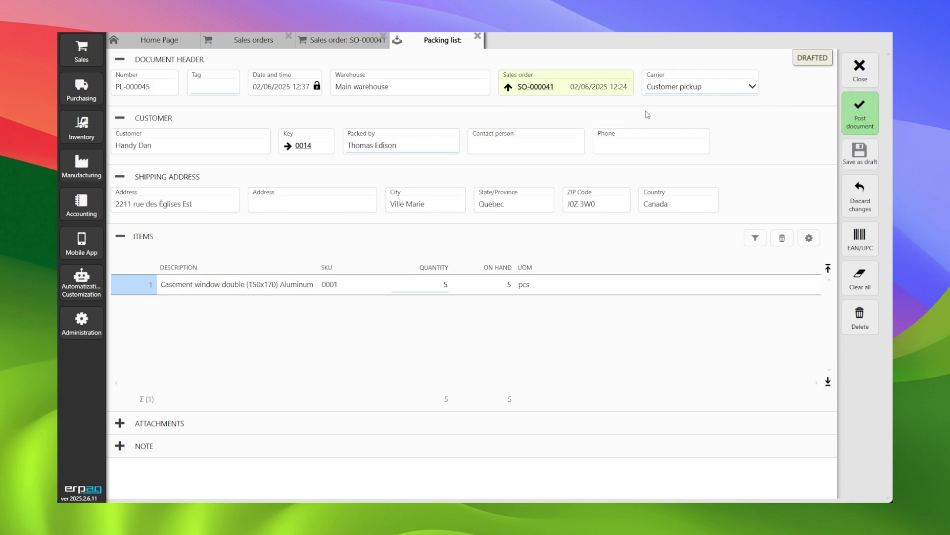
{"action": "left_click", "coordinate": [860, 113]}
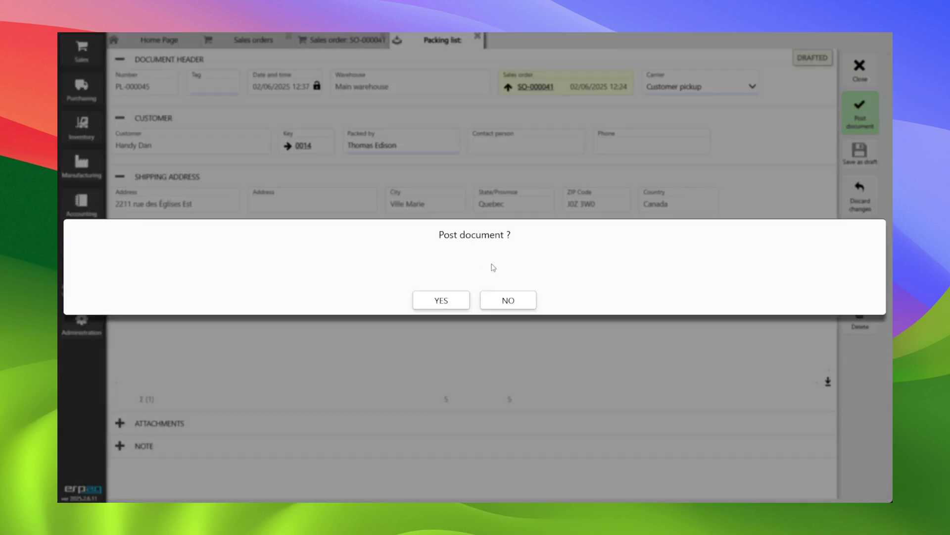
{"action": "left_click", "coordinate": [442, 299]}
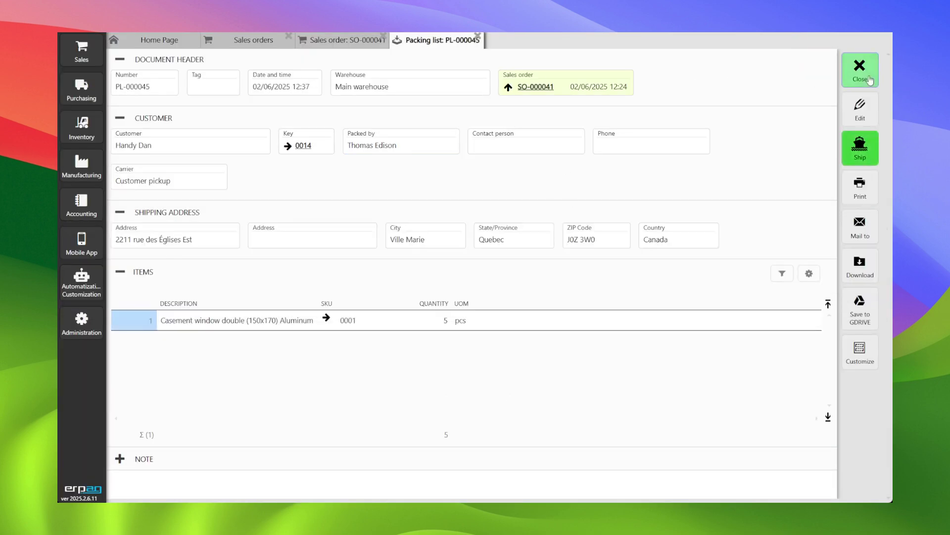
{"action": "left_click", "coordinate": [861, 69]}
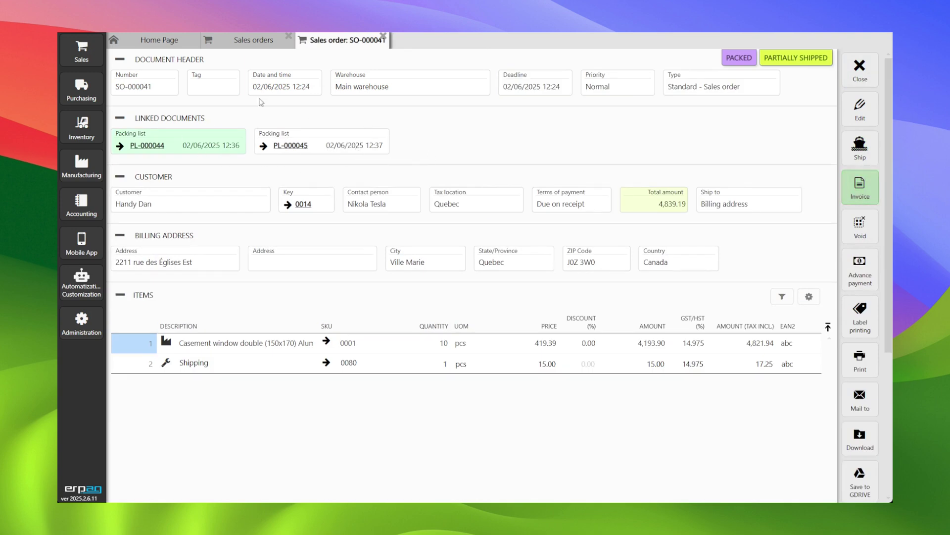
Step: View the Packing Lists report and close it
{"action": "left_click", "coordinate": [79, 50]}
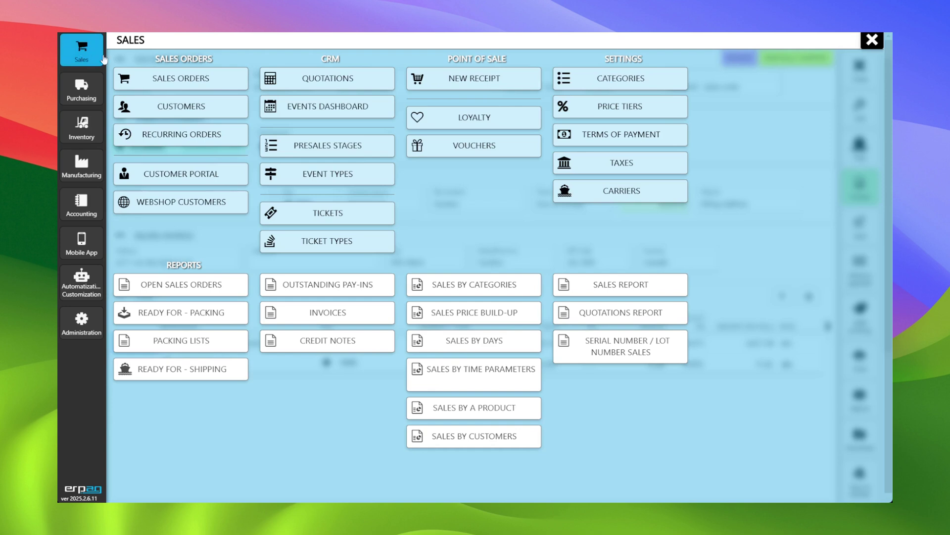
{"action": "left_click", "coordinate": [203, 349]}
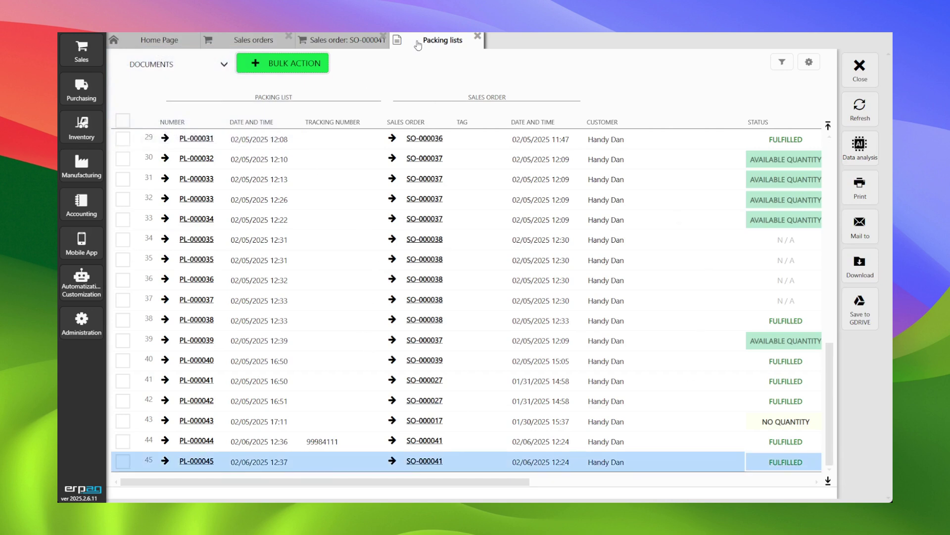
{"action": "left_click", "coordinate": [478, 36]}
Step: Open the Ready for - Packing report and preview a packing list for the Superior foods ltd order without posting it
{"action": "left_click", "coordinate": [93, 54]}
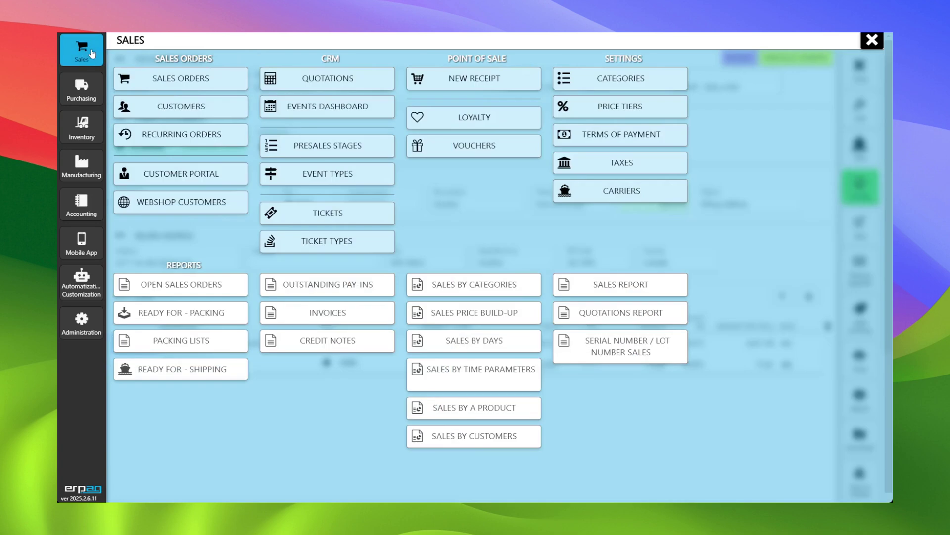
{"action": "left_click", "coordinate": [191, 317]}
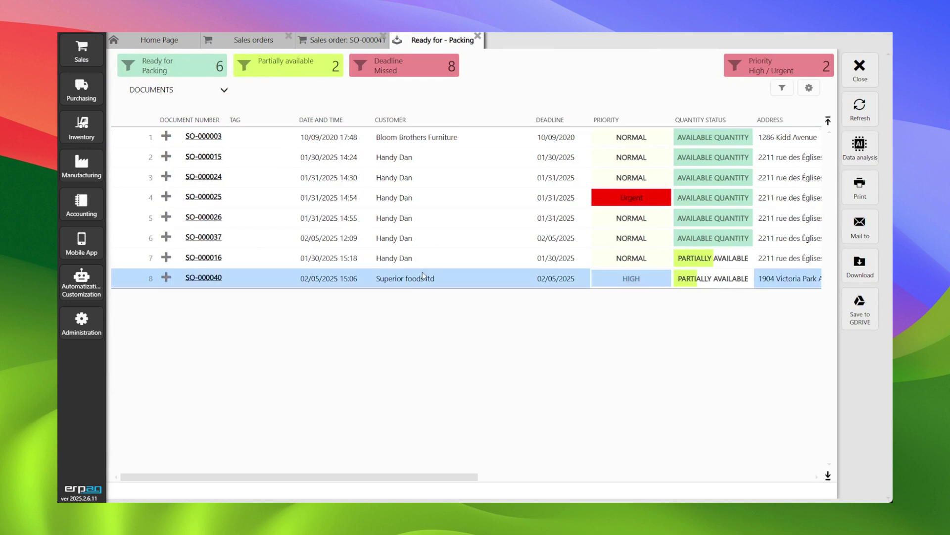
{"action": "left_click", "coordinate": [166, 278]}
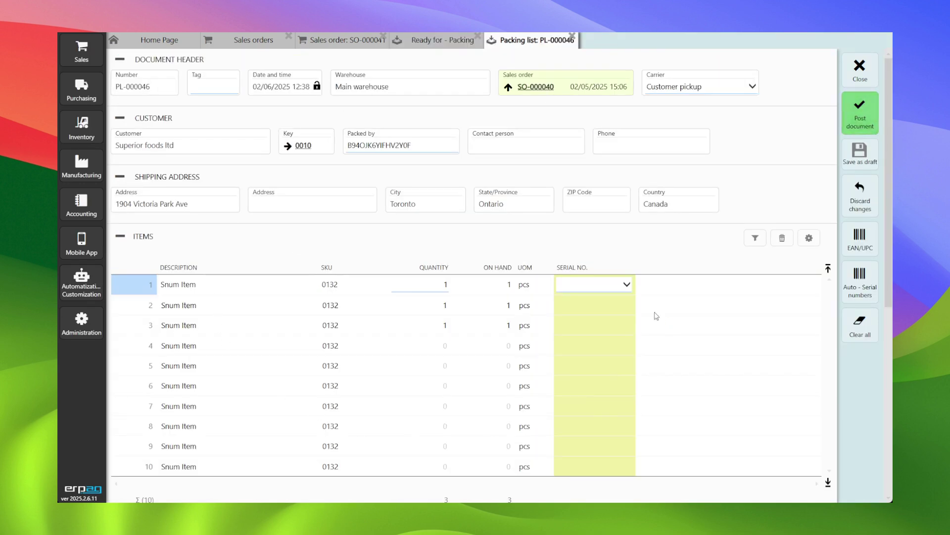
{"action": "left_click", "coordinate": [863, 67]}
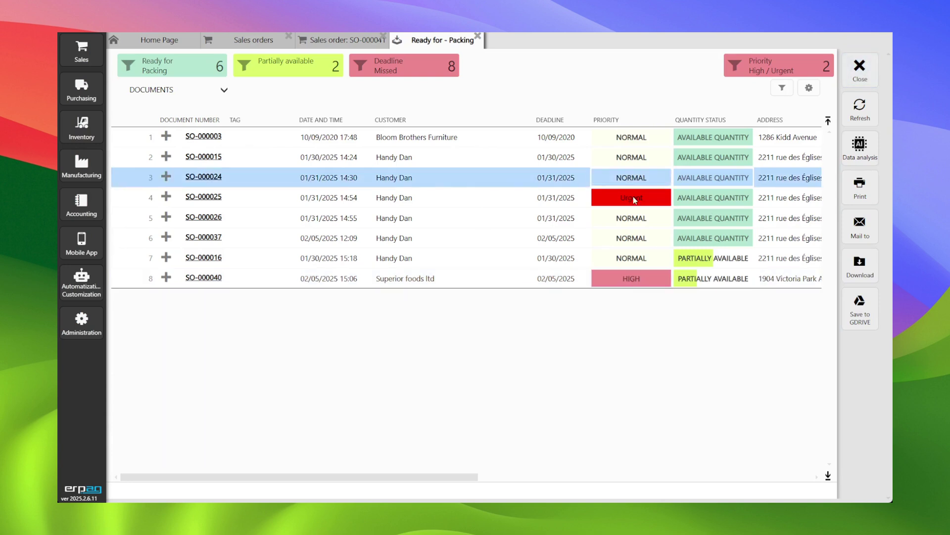
Step: Examine the report's priorities, quantity statuses and Ready for Packing filter, and close the open documents back to the home page
{"action": "left_click_drag", "start_coordinate": [635, 200], "coordinate": [616, 264]}
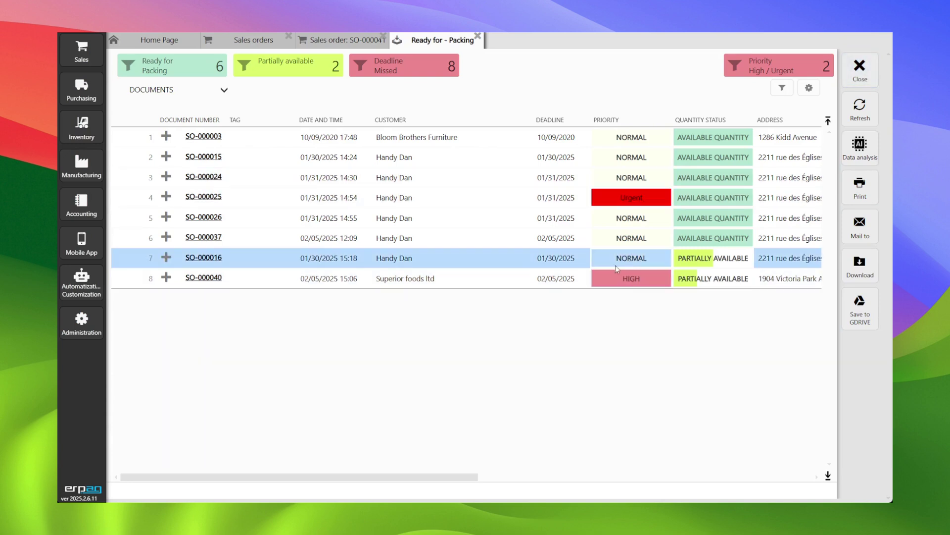
{"action": "left_click", "coordinate": [697, 143]}
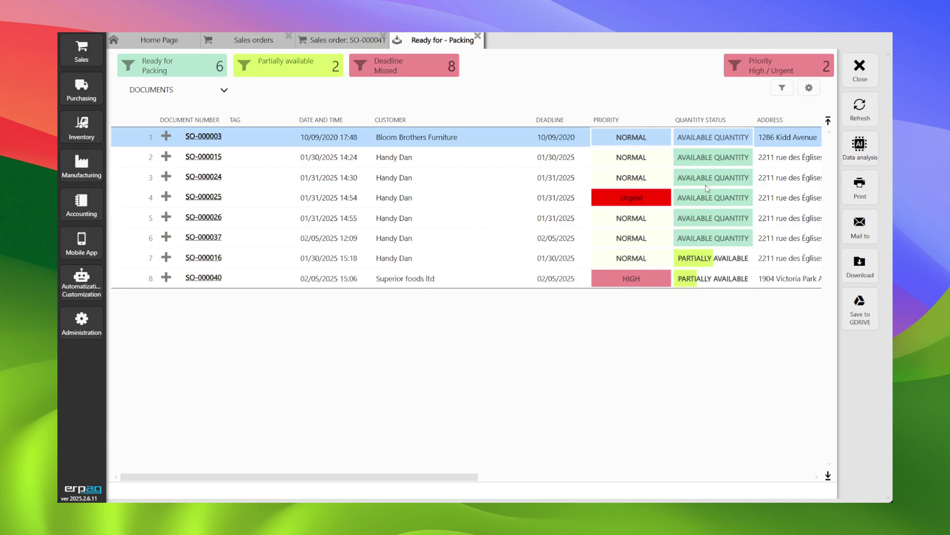
{"action": "left_click", "coordinate": [715, 264]}
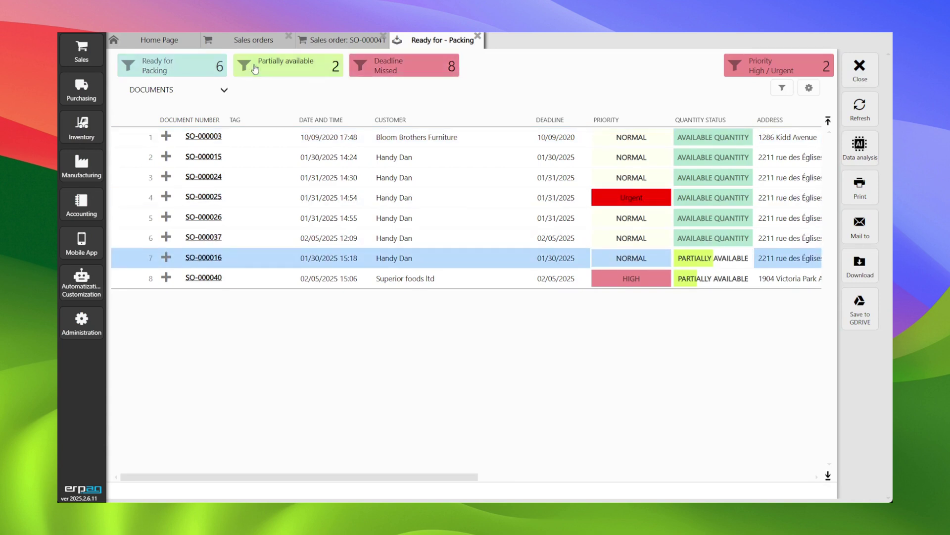
{"action": "left_click", "coordinate": [191, 67]}
{"action": "left_click", "coordinate": [191, 66]}
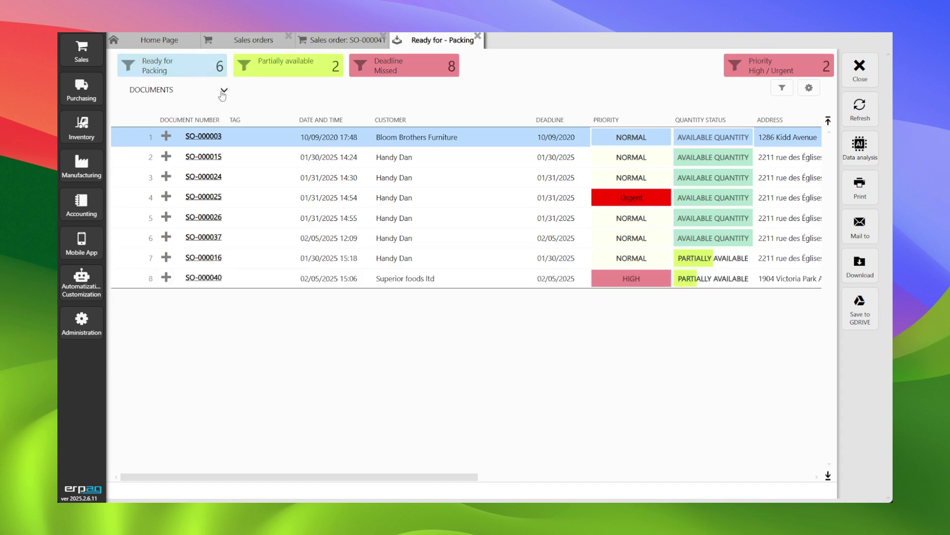
{"action": "left_click", "coordinate": [853, 73]}
{"action": "left_click", "coordinate": [853, 73]}
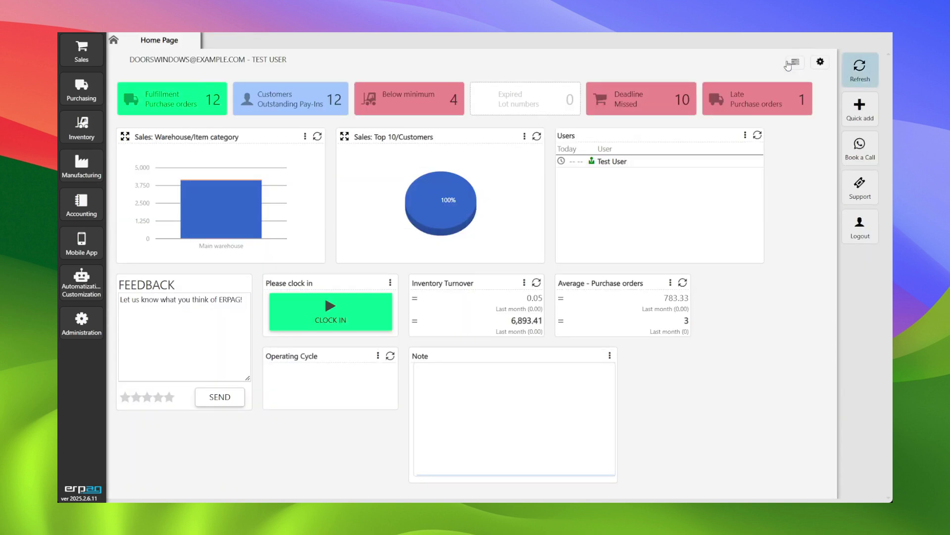
Step: Open the custom fields for packing lists and add a free-text document header field named Internal tracing number
{"action": "left_click", "coordinate": [82, 282]}
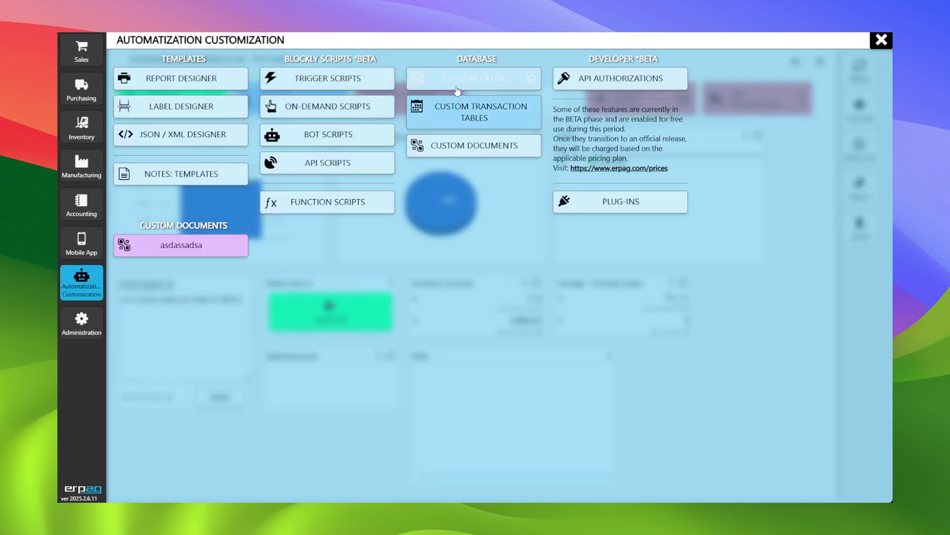
{"action": "left_click", "coordinate": [475, 79]}
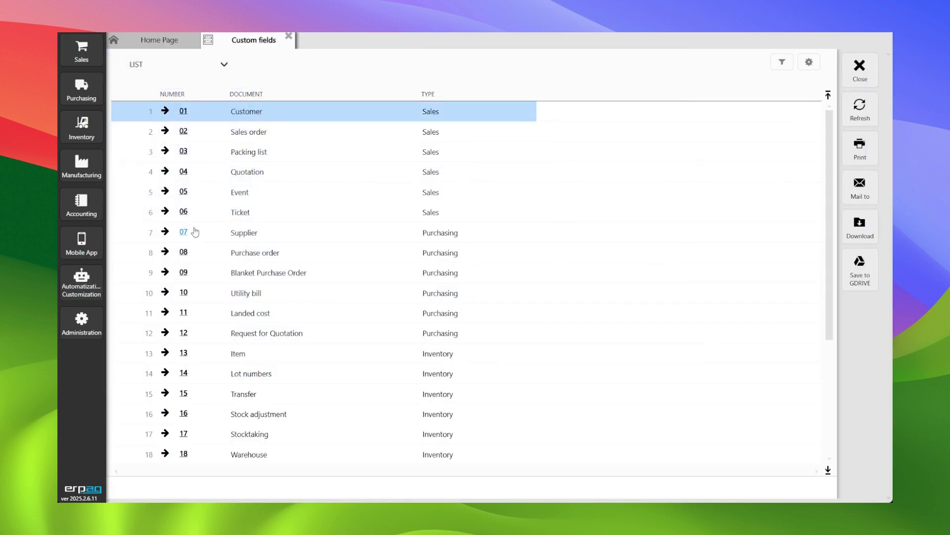
{"action": "left_click", "coordinate": [183, 151]}
{"action": "left_click", "coordinate": [275, 113]}
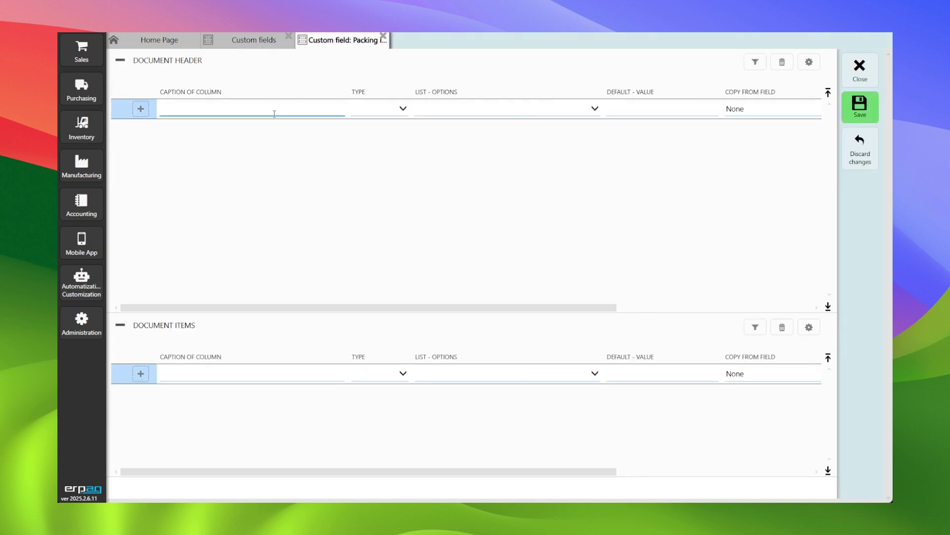
{"action": "type", "text": "Internal tra"}
{"action": "left_click", "coordinate": [454, 119]}
Step: Add a free-text header field named ZIP code, with Read only status, copying its value from Customer - ZIP Code
{"action": "left_click", "coordinate": [214, 130]}
{"action": "type", "text": "ZIP code"}
{"action": "key", "text": "Tab"}
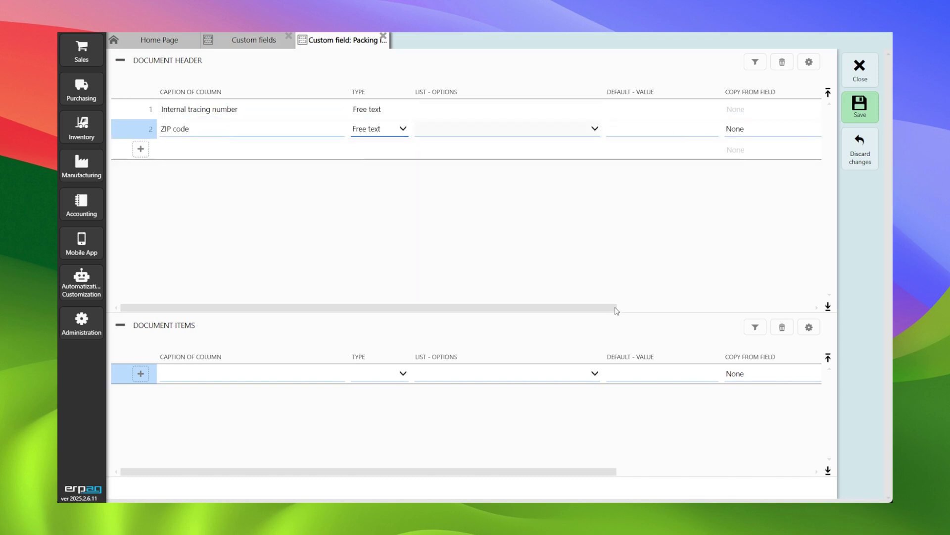
{"action": "scroll", "coordinate": [626, 139], "scroll_direction": "right", "scroll_amount": 5}
{"action": "left_click", "coordinate": [614, 128]}
{"action": "left_click", "coordinate": [614, 167]}
{"action": "left_click", "coordinate": [558, 129]}
{"action": "scroll", "coordinate": [594, 180], "scroll_direction": "down", "scroll_amount": 1}
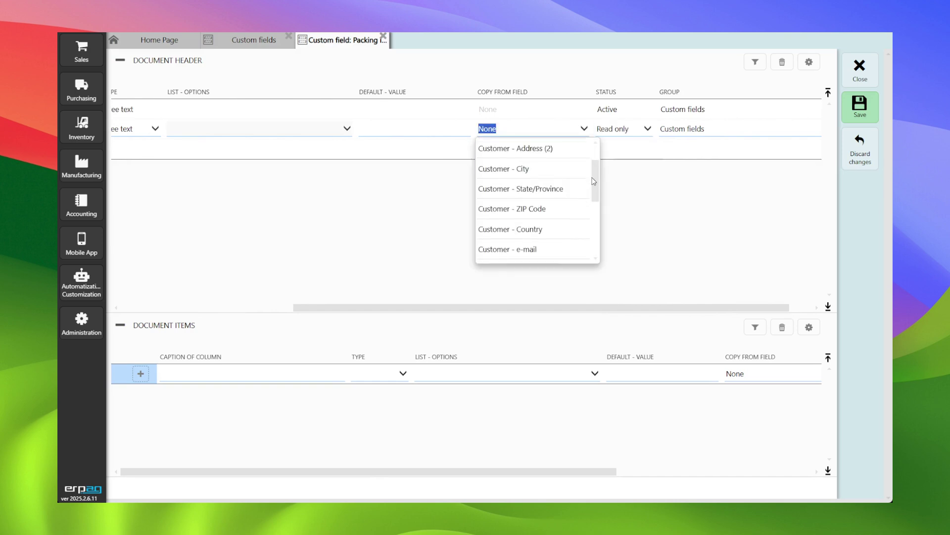
{"action": "left_click", "coordinate": [553, 203]}
{"action": "scroll", "coordinate": [255, 152], "scroll_direction": "left", "scroll_amount": 5}
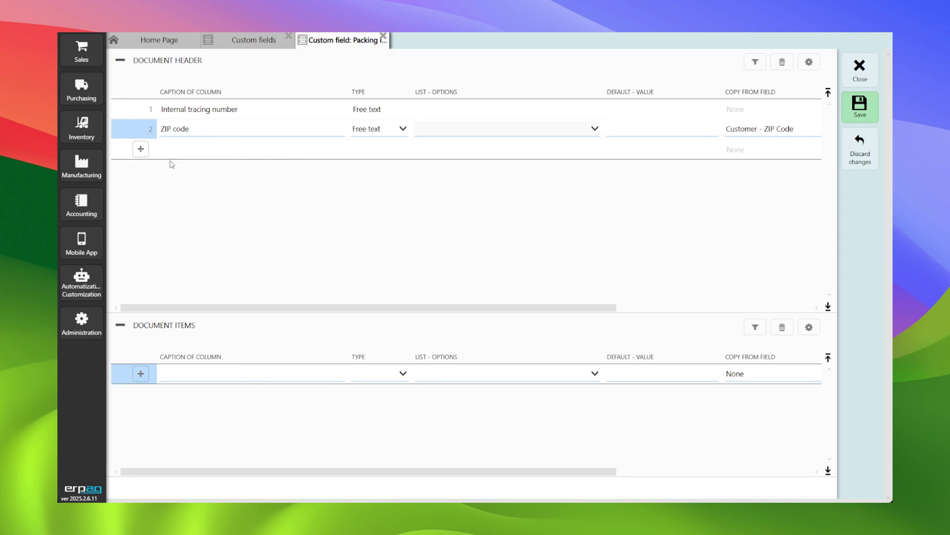
Step: Add a document items field QA Checked as a List with options Yes and No and default No, and save and close the custom fields
{"action": "left_click", "coordinate": [190, 376]}
{"action": "type", "text": "ked"}
{"action": "left_click", "coordinate": [403, 373]}
{"action": "left_click", "coordinate": [360, 269]}
{"action": "left_click", "coordinate": [438, 372]}
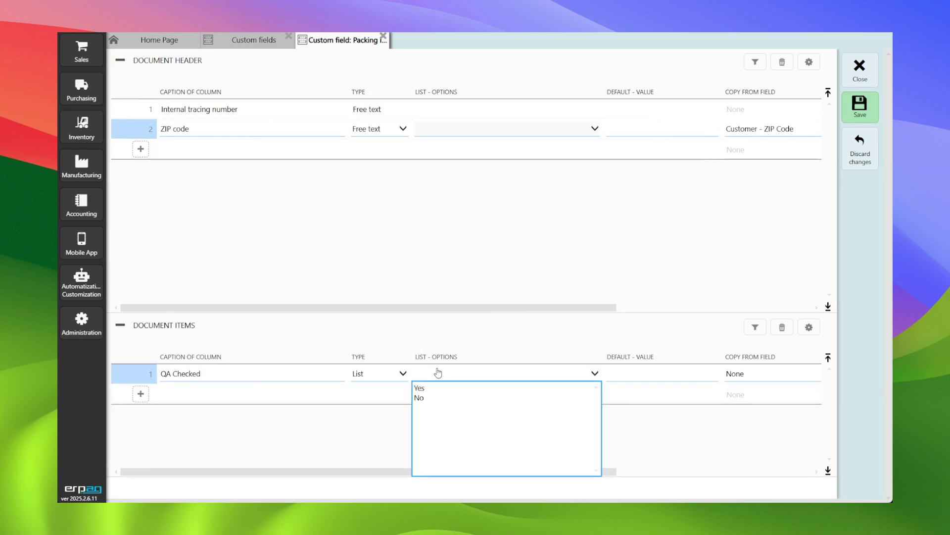
{"action": "key", "text": "Tab"}
{"action": "key", "text": "Tab"}
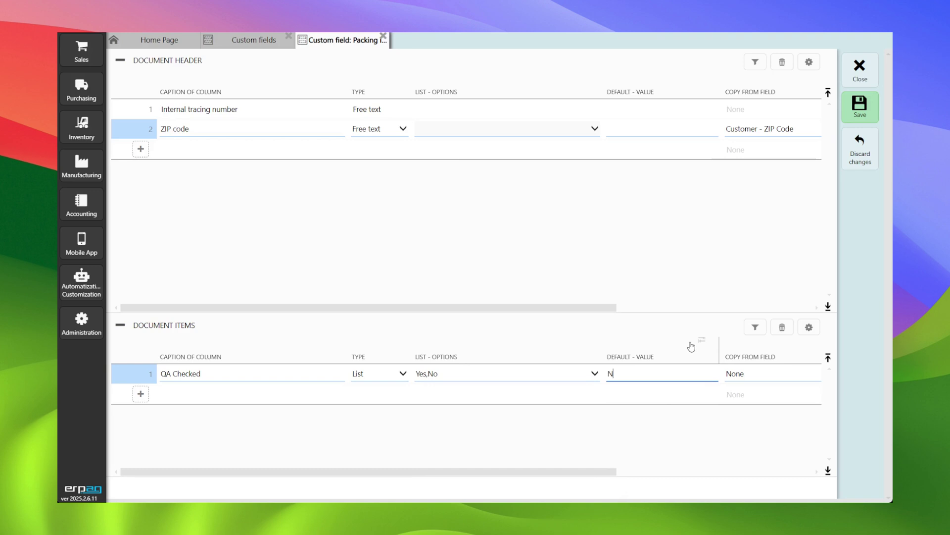
{"action": "type", "text": "No"}
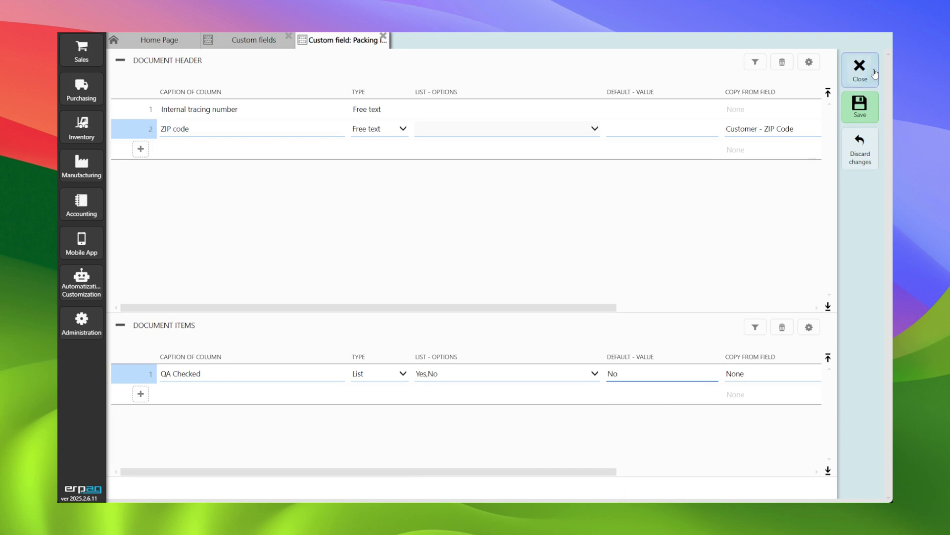
{"action": "left_click", "coordinate": [860, 106]}
{"action": "left_click", "coordinate": [866, 72]}
{"action": "left_click", "coordinate": [860, 69]}
Step: Open the partially shipped Handy Dan sales order and view its linked packing list PL-000045
{"action": "left_click", "coordinate": [82, 50]}
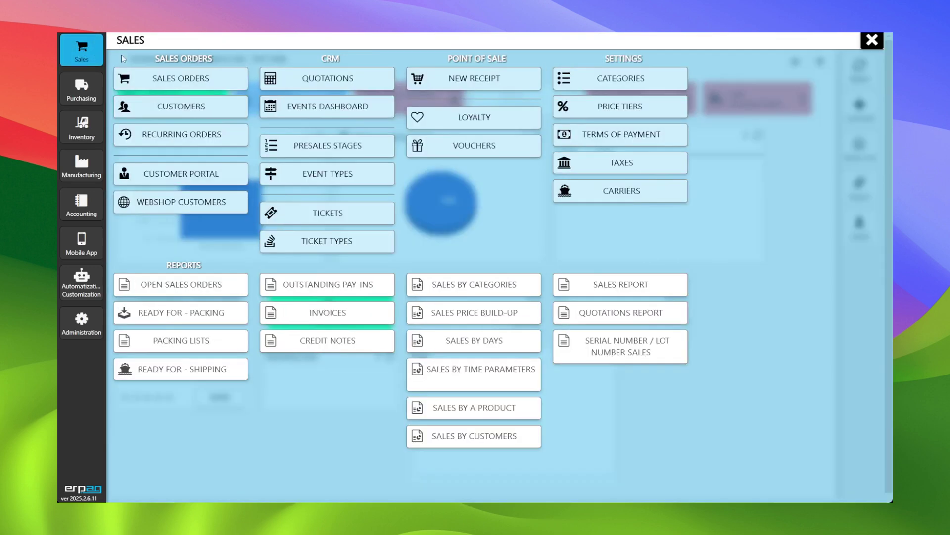
{"action": "left_click", "coordinate": [154, 78]}
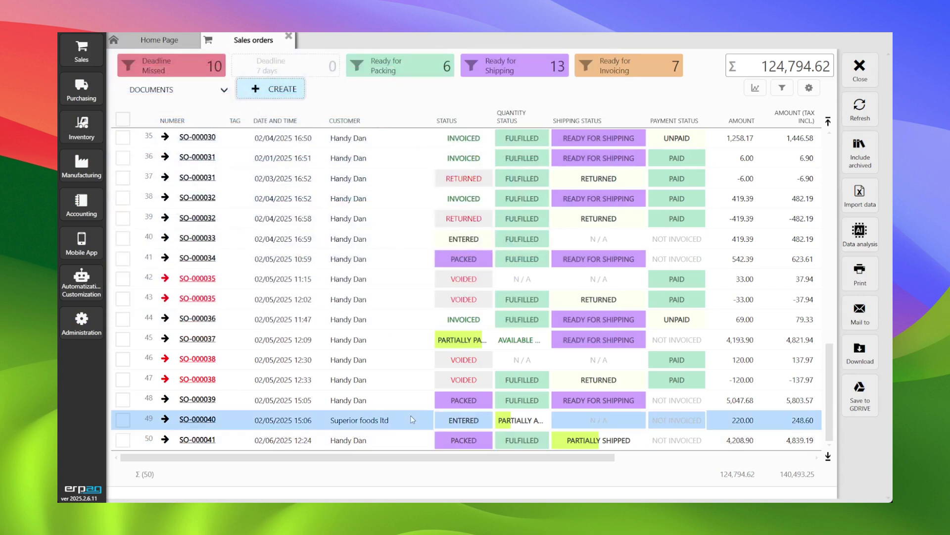
{"action": "left_click", "coordinate": [199, 439]}
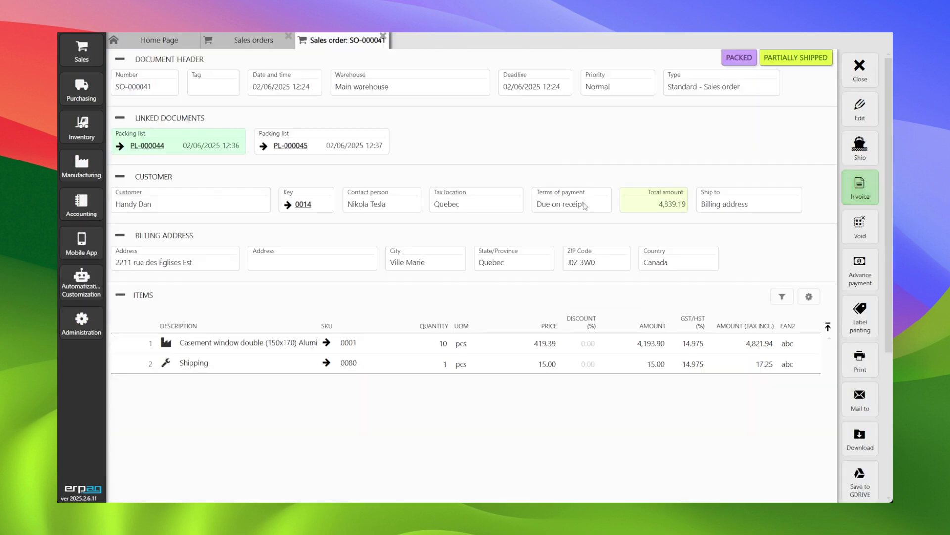
{"action": "left_click", "coordinate": [290, 146]}
{"action": "scroll", "coordinate": [316, 386], "scroll_direction": "down", "scroll_amount": 1}
{"action": "scroll", "coordinate": [594, 248], "scroll_direction": "up", "scroll_amount": 1}
Step: Edit the packing list to set Internal tracing number to 8888874, save it, and close it
{"action": "left_click", "coordinate": [852, 117]}
{"action": "scroll", "coordinate": [198, 410], "scroll_direction": "down", "scroll_amount": 1}
{"action": "left_click", "coordinate": [158, 437]}
{"action": "type", "text": "8888874"}
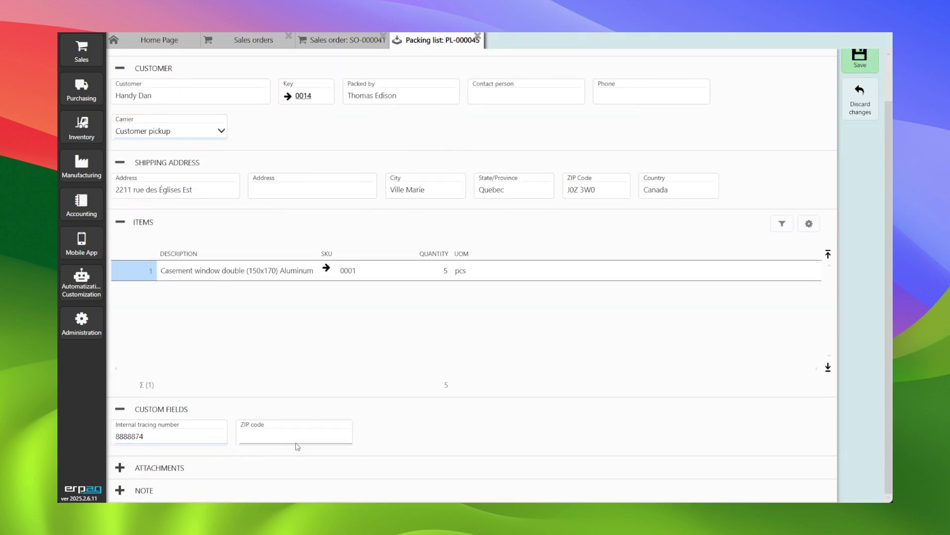
{"action": "scroll", "coordinate": [891, 145], "scroll_direction": "up", "scroll_amount": 1}
{"action": "left_click", "coordinate": [859, 98]}
{"action": "left_click", "coordinate": [860, 62]}
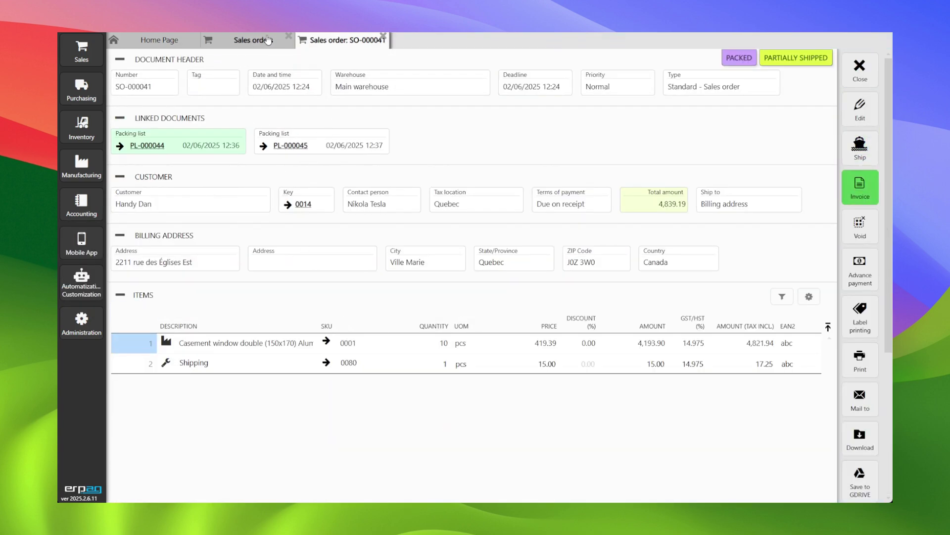
Step: Open the Superior foods ltd sales order, start a packing list from it, and check the packing list's custom fields
{"action": "left_click", "coordinate": [253, 40]}
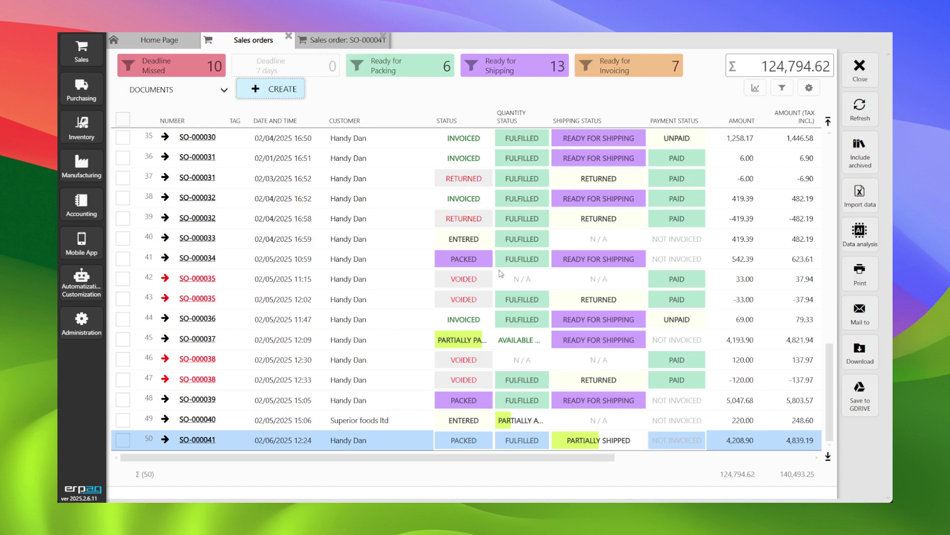
{"action": "left_click", "coordinate": [209, 417]}
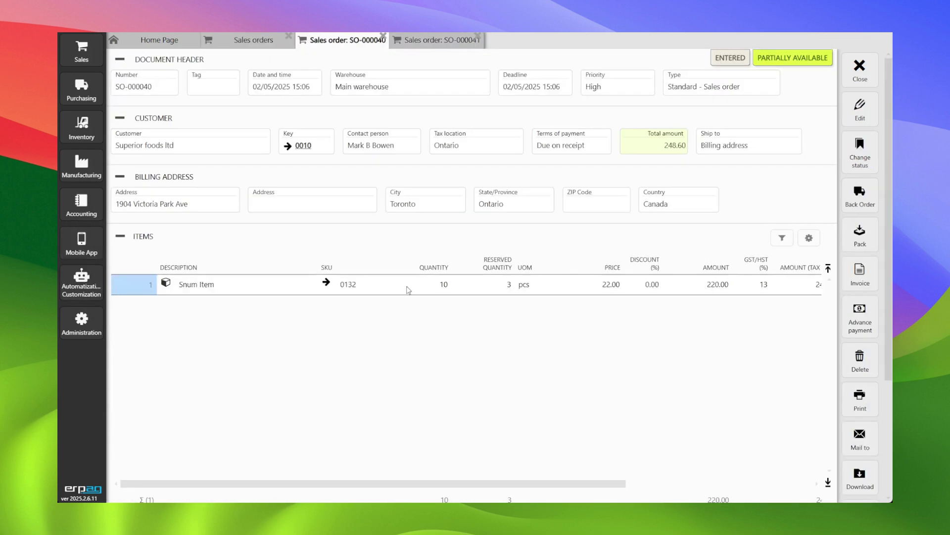
{"action": "left_click", "coordinate": [861, 235]}
{"action": "scroll", "coordinate": [297, 305], "scroll_direction": "down", "scroll_amount": 4}
{"action": "scroll", "coordinate": [292, 325], "scroll_direction": "up", "scroll_amount": 5}
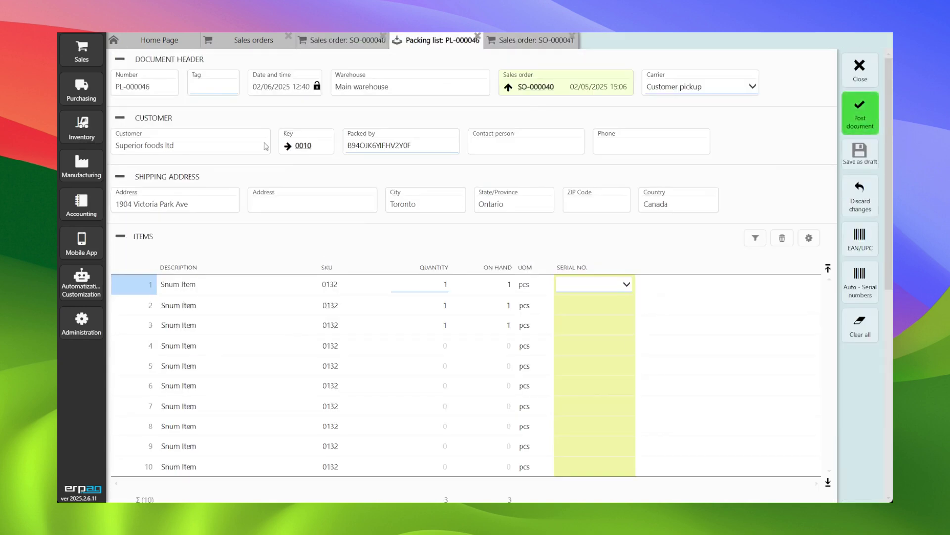
{"action": "scroll", "coordinate": [278, 383], "scroll_direction": "down", "scroll_amount": 2}
{"action": "scroll", "coordinate": [436, 116], "scroll_direction": "up", "scroll_amount": 3}
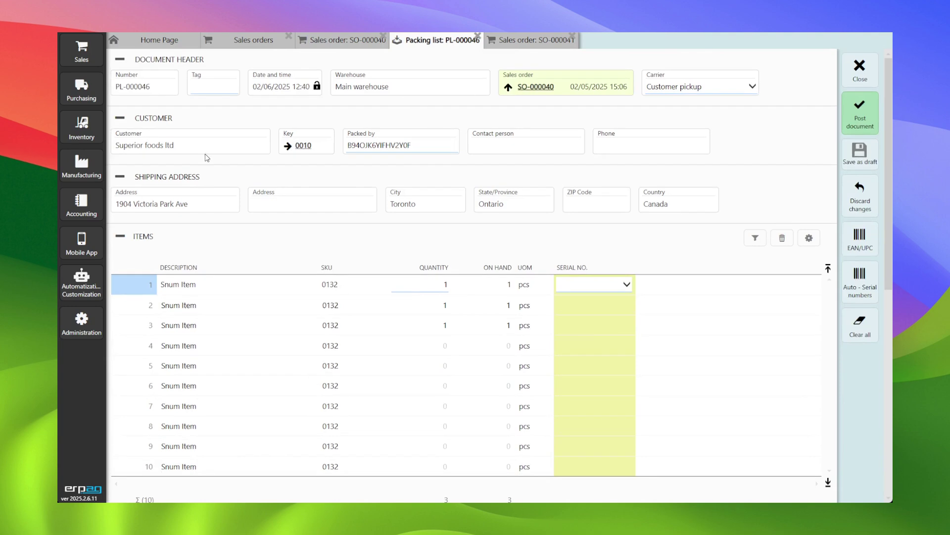
Step: Open the customer record from the packing list, fill in the customer's ZIP code, and save the record
{"action": "left_click", "coordinate": [302, 145]}
{"action": "left_click", "coordinate": [860, 109]}
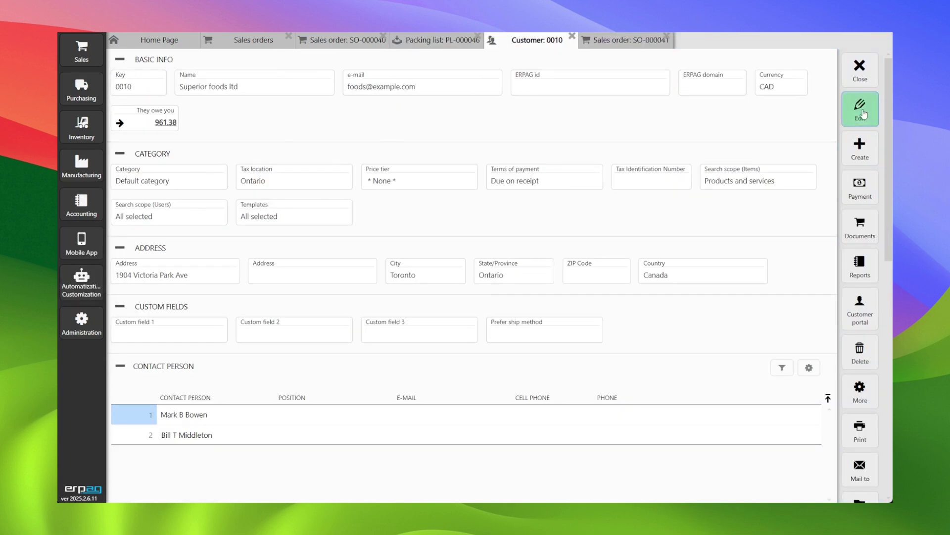
{"action": "left_click", "coordinate": [597, 275]}
{"action": "type", "text": "9999999"}
{"action": "left_click", "coordinate": [860, 104]}
Step: Close the Handy Dan order and the unposted packing list, and start a new packing list from the Superior foods ltd order
{"action": "left_click", "coordinate": [637, 44]}
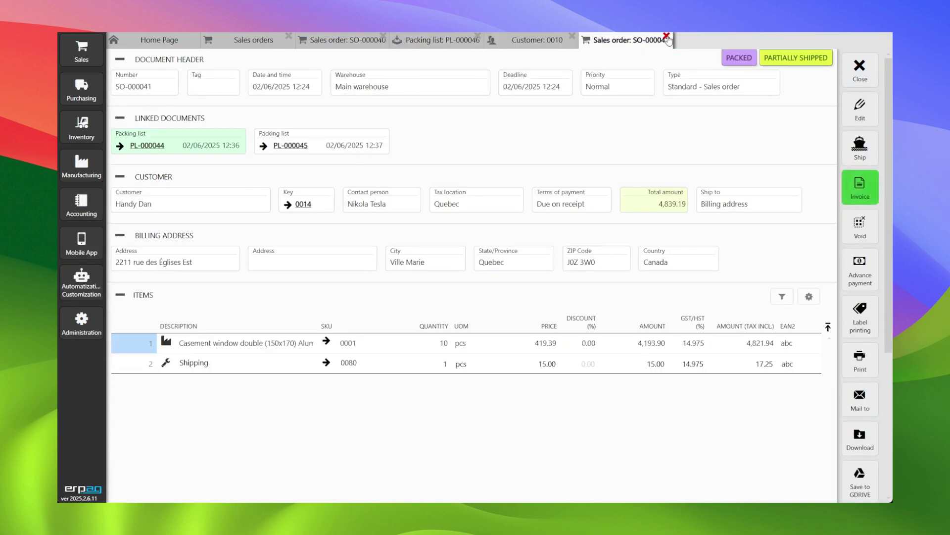
{"action": "left_click", "coordinate": [666, 35]}
{"action": "left_click", "coordinate": [478, 36]}
{"action": "left_click", "coordinate": [861, 238]}
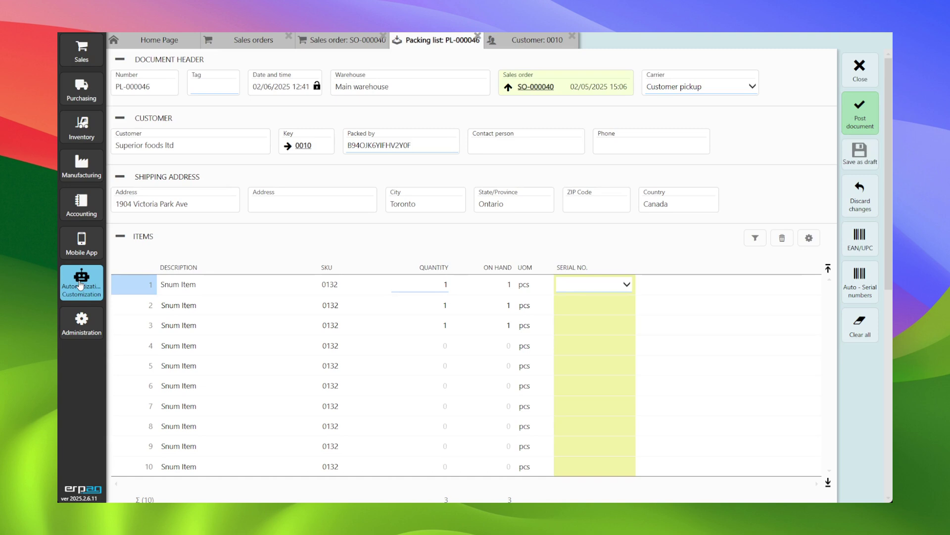
Step: Open the Ready for - Shipping report and examine its packing lists, linked sales orders and priorities
{"action": "left_click", "coordinate": [82, 48]}
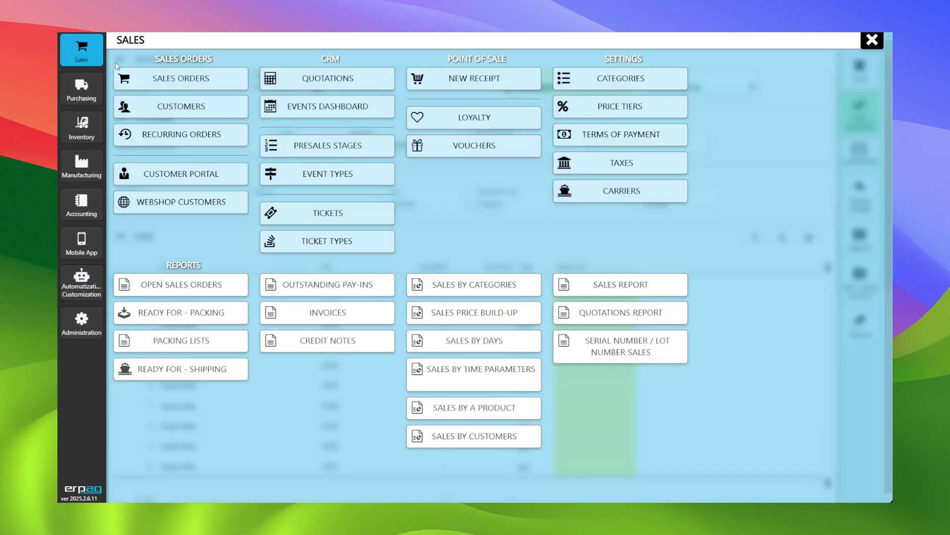
{"action": "left_click", "coordinate": [212, 375]}
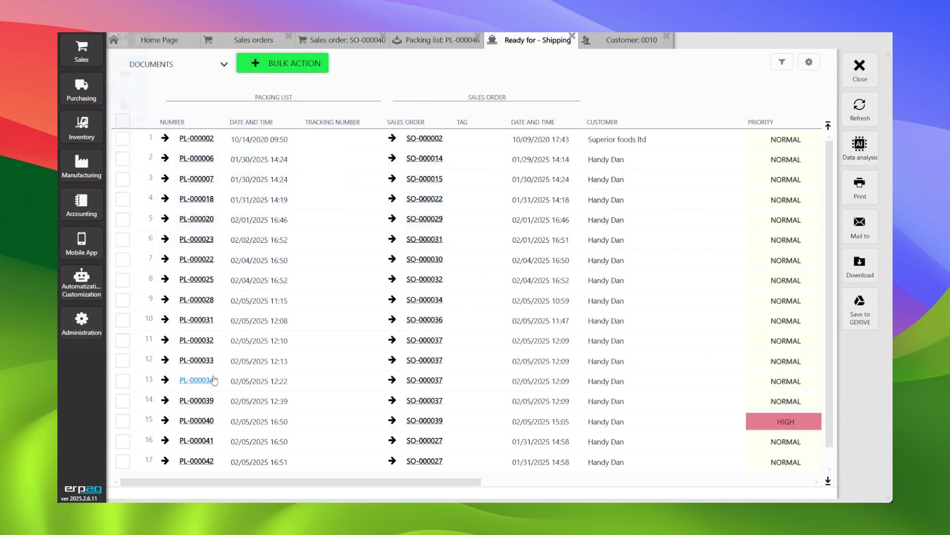
{"action": "scroll", "coordinate": [539, 256], "scroll_direction": "down", "scroll_amount": 1}
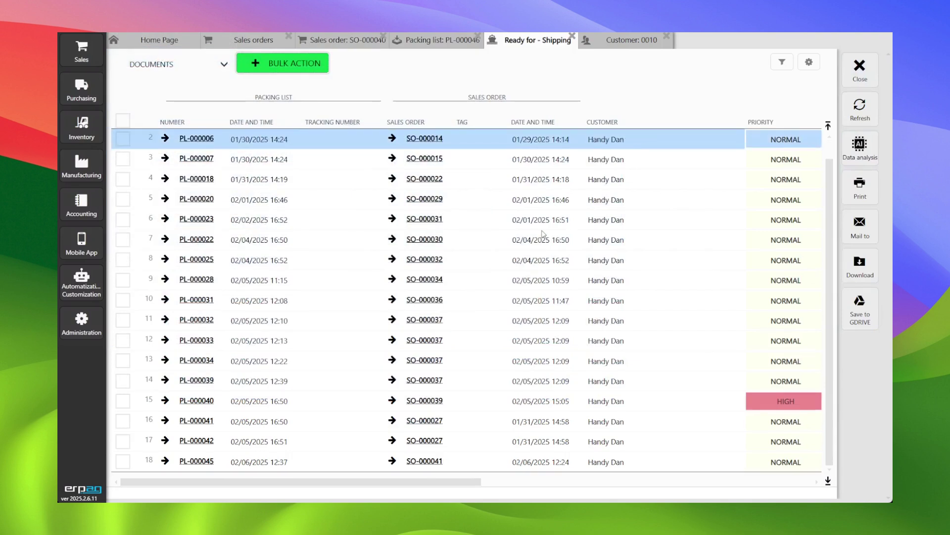
{"action": "left_click", "coordinate": [570, 280]}
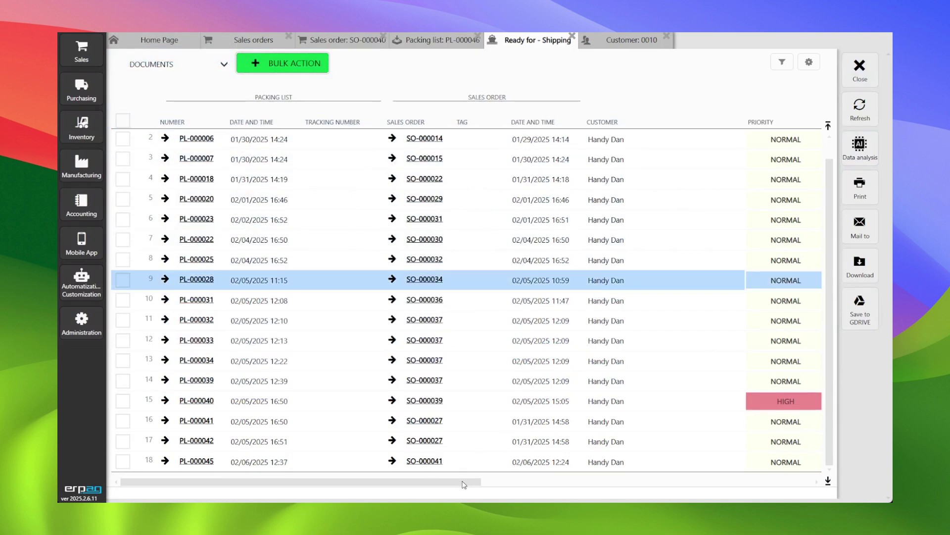
{"action": "left_click_drag", "start_coordinate": [386, 483], "coordinate": [352, 479]}
{"action": "left_click", "coordinate": [565, 443]}
{"action": "left_click", "coordinate": [580, 469]}
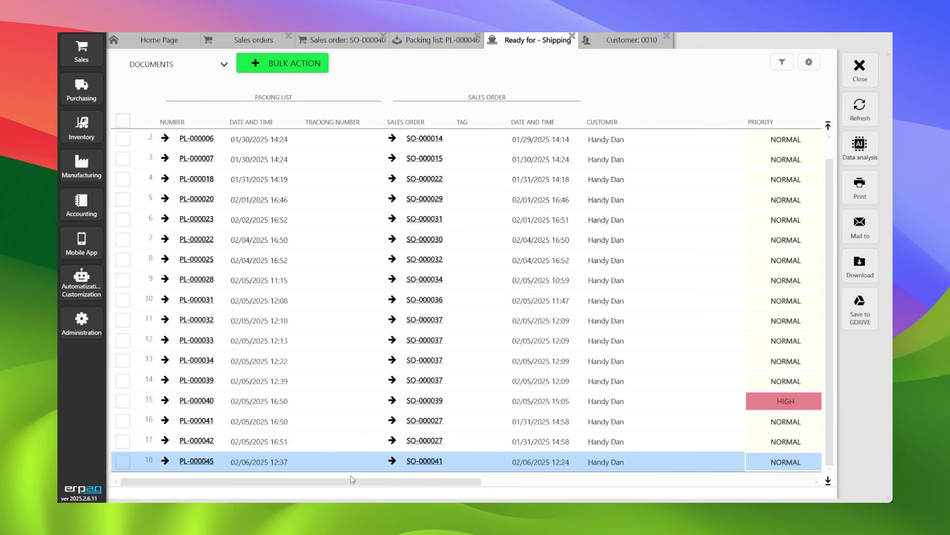
{"action": "left_click", "coordinate": [263, 444]}
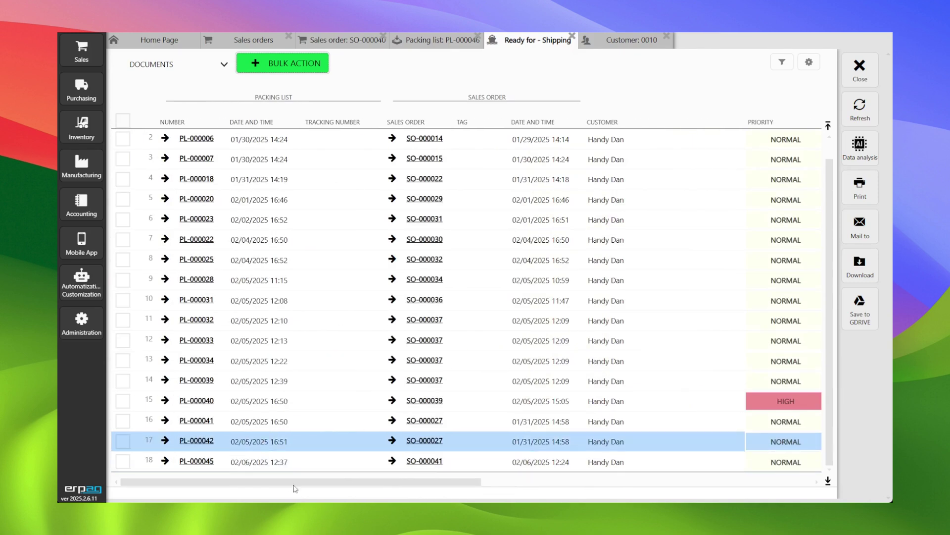
Step: Ship packing list PL-000042 with carrier USPS test, parcel USPS Small Flat Rate Box and tracking number 99998844
{"action": "left_click", "coordinate": [204, 445]}
{"action": "left_click", "coordinate": [873, 160]}
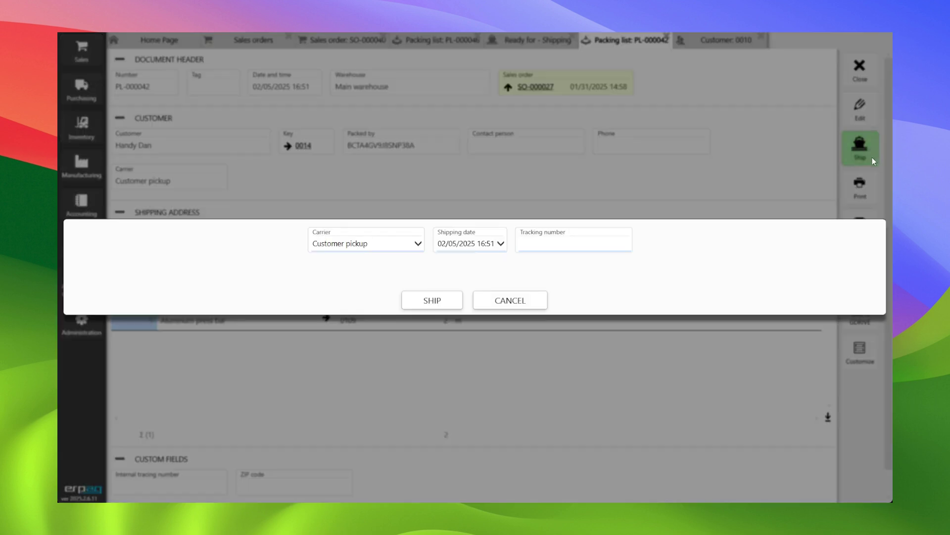
{"action": "left_click", "coordinate": [387, 245]}
{"action": "left_click", "coordinate": [357, 283]}
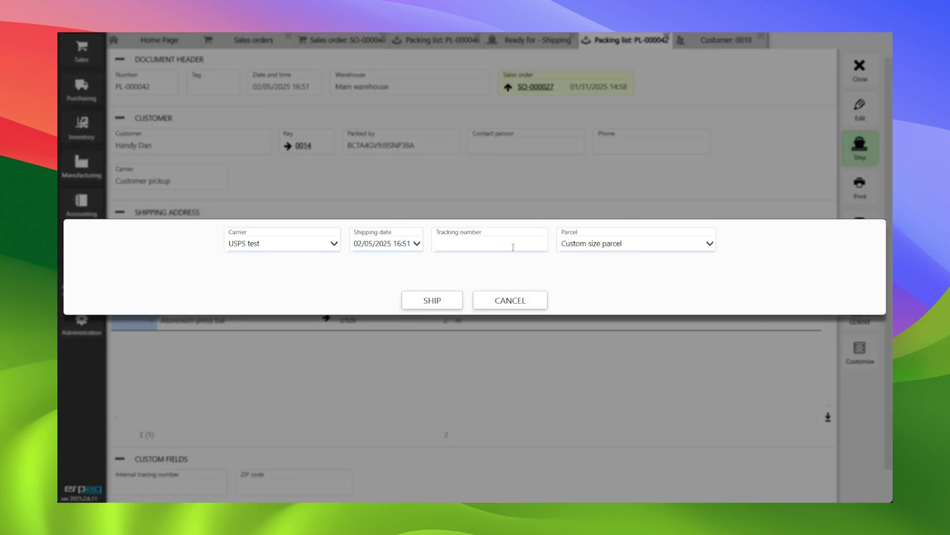
{"action": "left_click", "coordinate": [597, 240]}
{"action": "left_click", "coordinate": [612, 282]}
{"action": "left_click", "coordinate": [512, 246]}
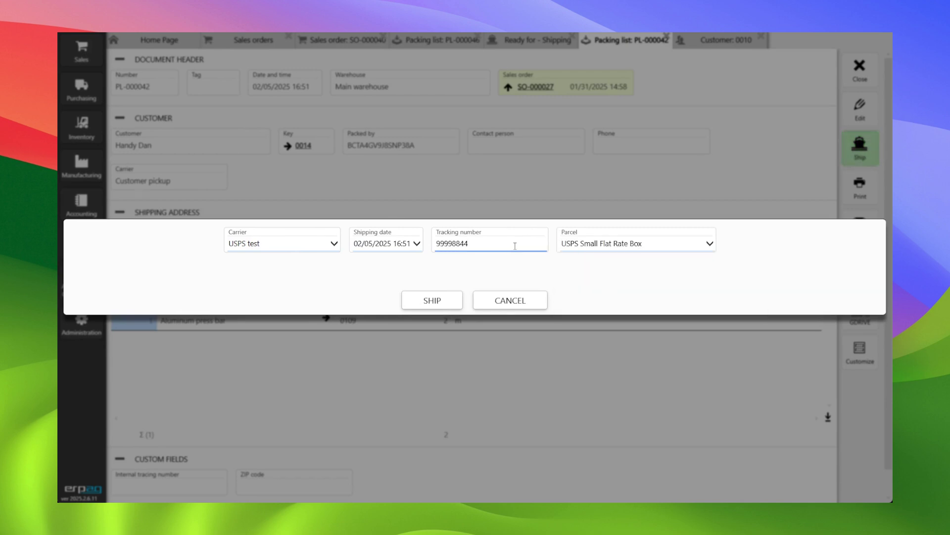
{"action": "left_click", "coordinate": [446, 304]}
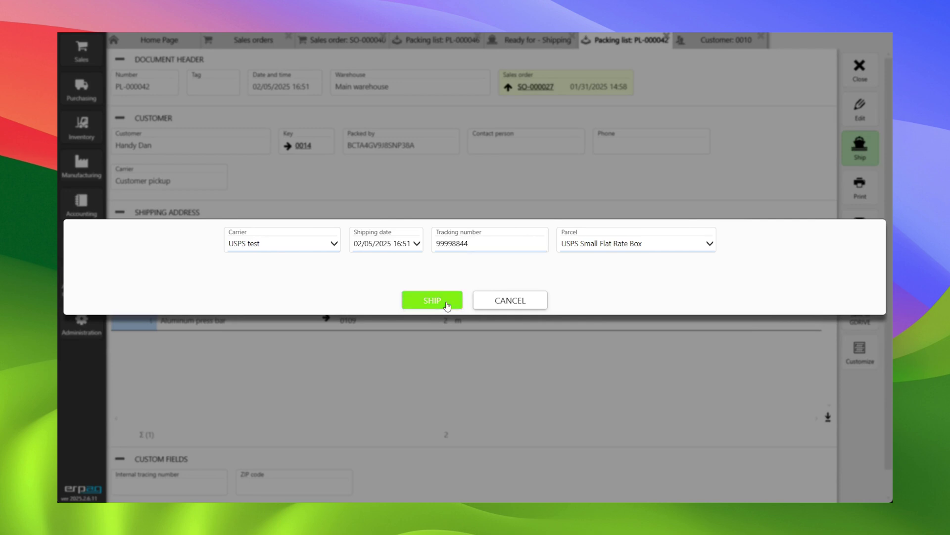
Step: Return to the sales orders list and bring up the Sales module's options
{"action": "left_click", "coordinate": [250, 40]}
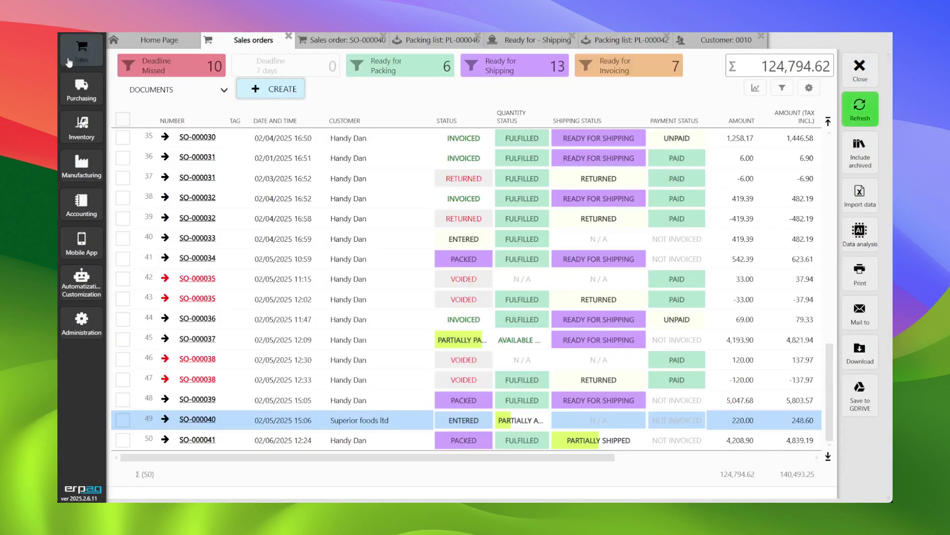
{"action": "left_click", "coordinate": [81, 49]}
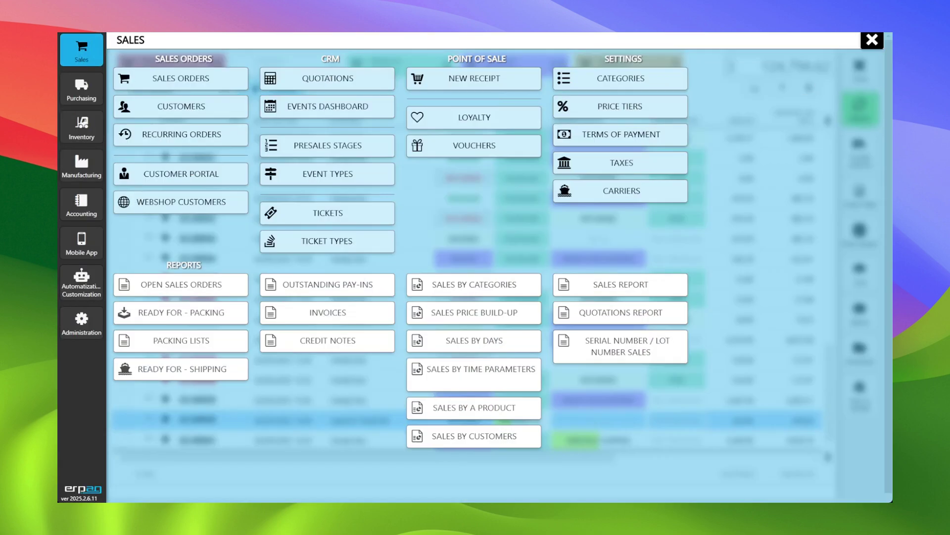